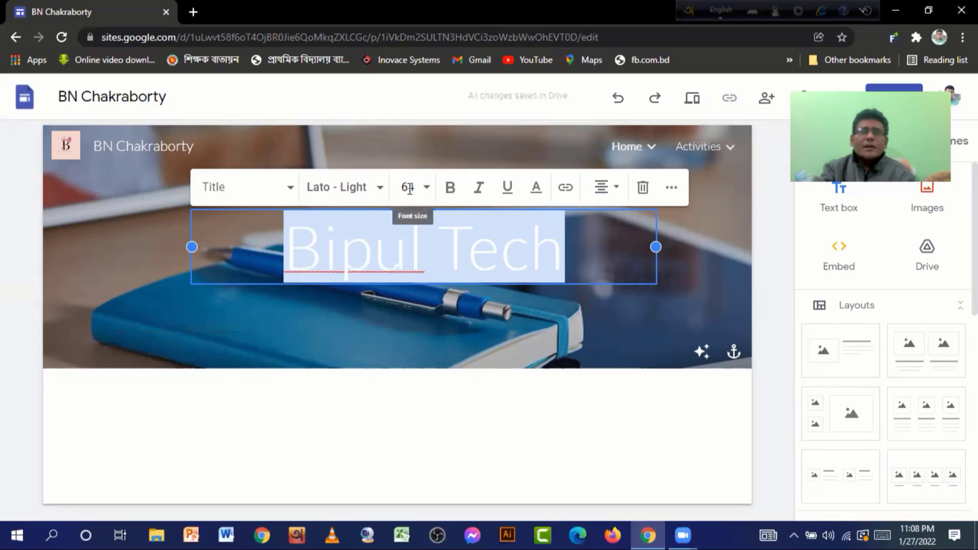
Step: Change the font of the "Bipul Tech" header title to Comic Sans MS
left_click(382, 193)
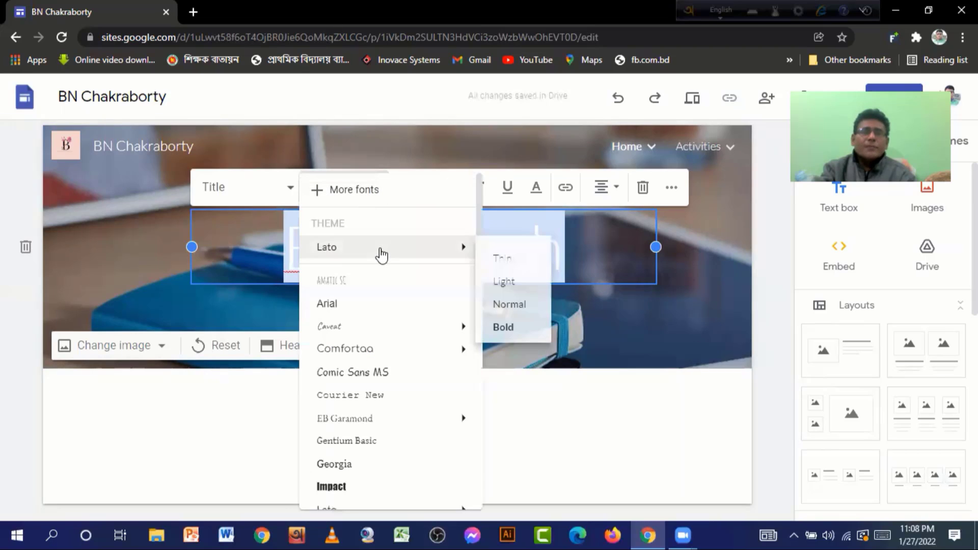
scroll(377, 259, "down", 3)
scroll(374, 268, "down", 5)
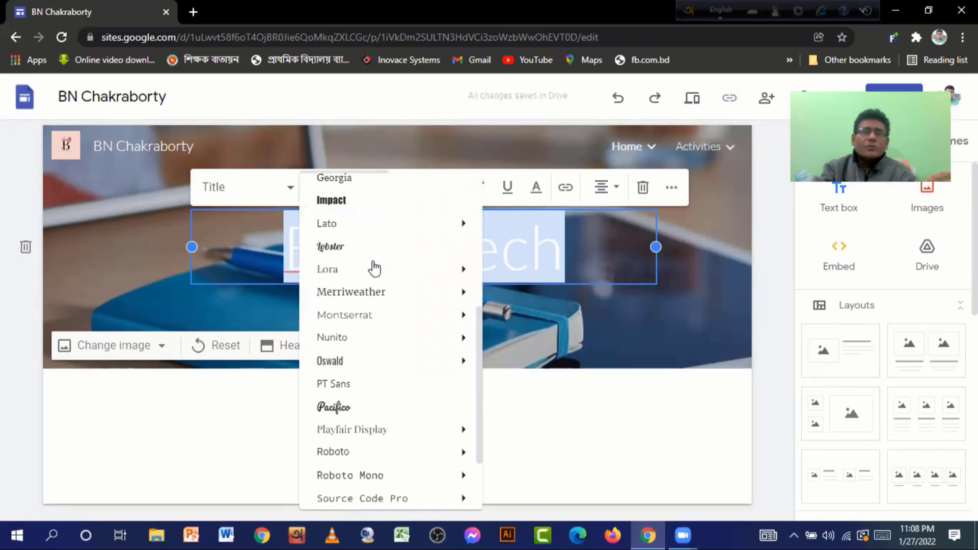
scroll(375, 267, "up", 1)
scroll(374, 268, "up", 3)
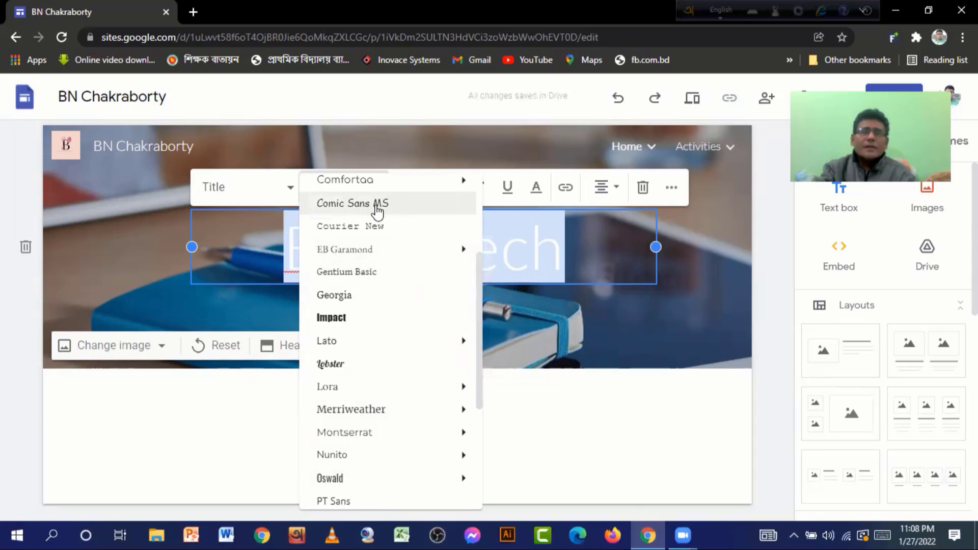
left_click(378, 204)
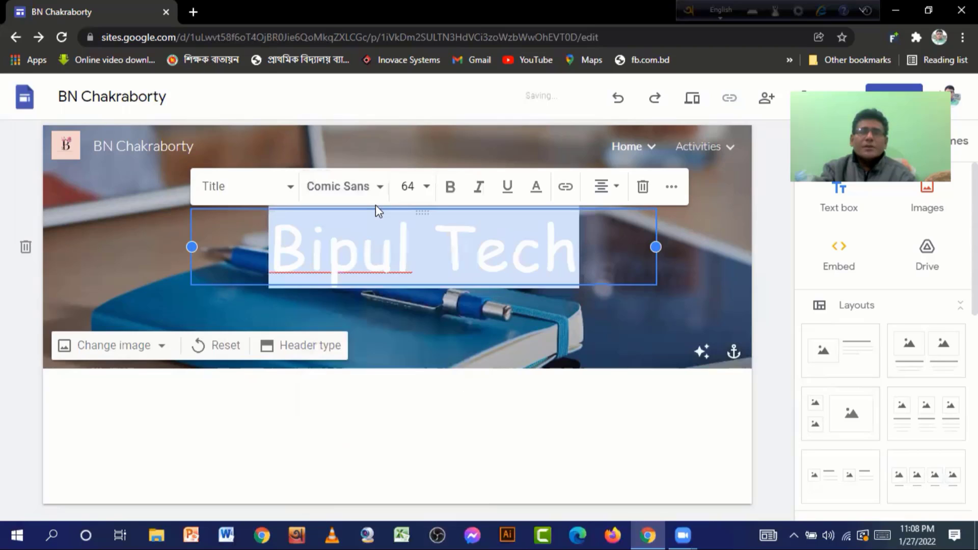
left_click(594, 312)
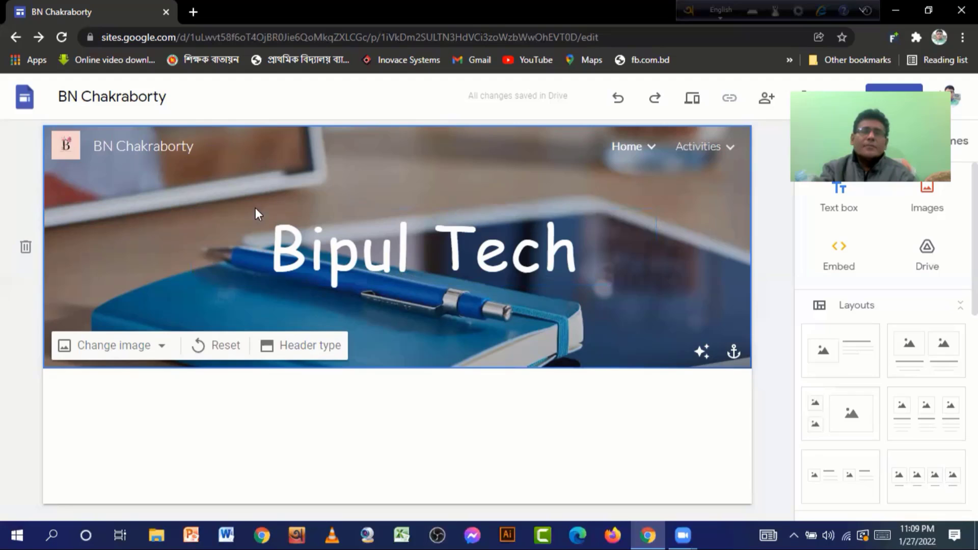
Step: Insert an empty text box in the blank area just below the header banner
double_click(416, 384)
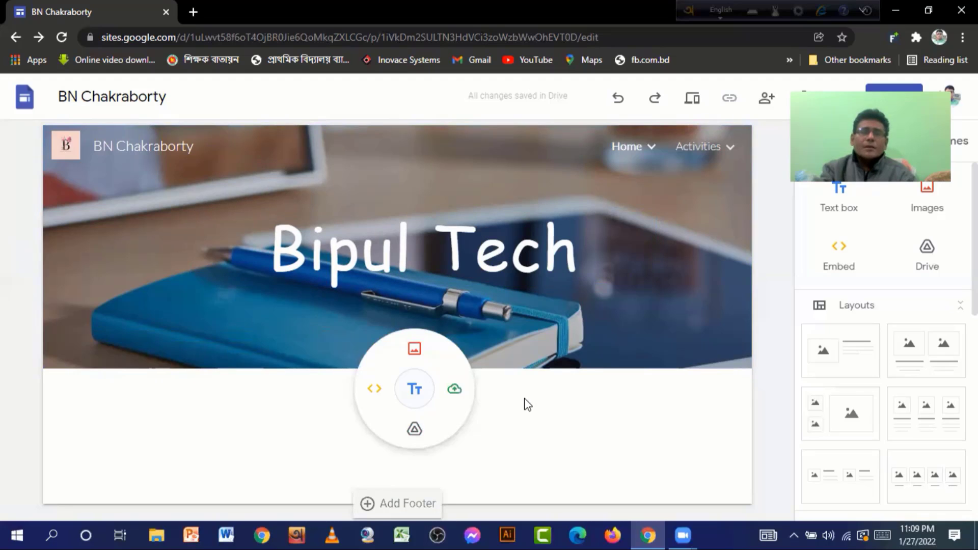
left_click(416, 391)
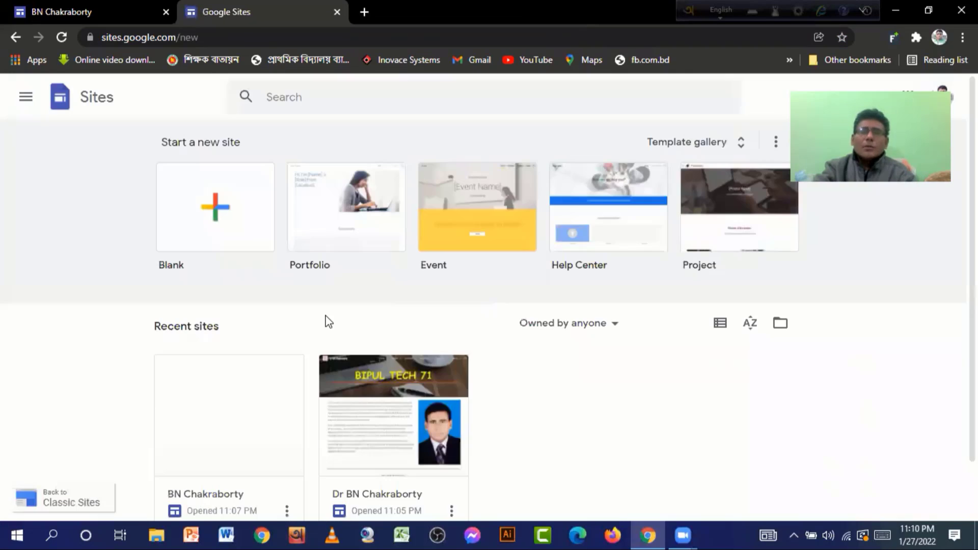
Step: Open the existing site with the "BIPUL TECH 71" banner from the recent sites and look over its introduction text
scroll(391, 367, "down", 1)
left_click(390, 368)
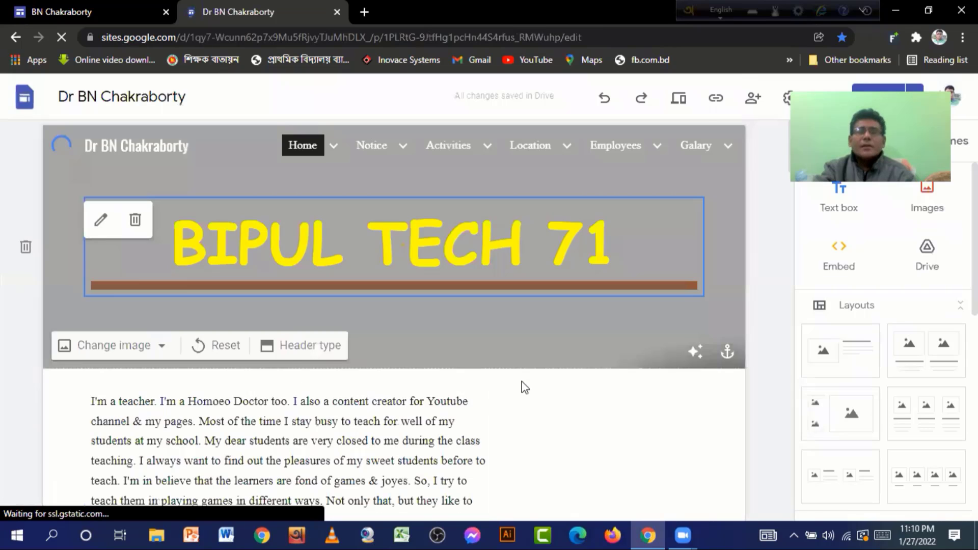
scroll(387, 368, "down", 5)
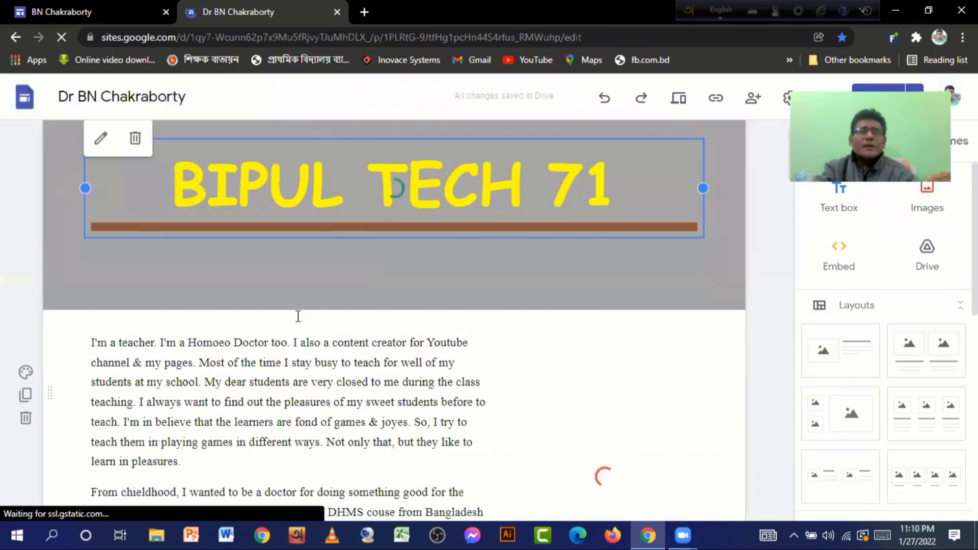
scroll(129, 250, "down", 1)
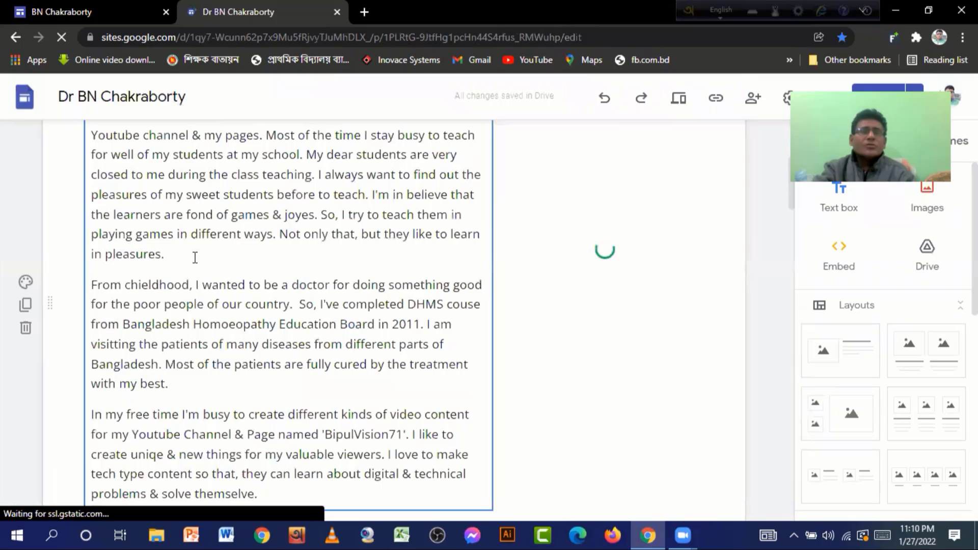
scroll(179, 237, "up", 3)
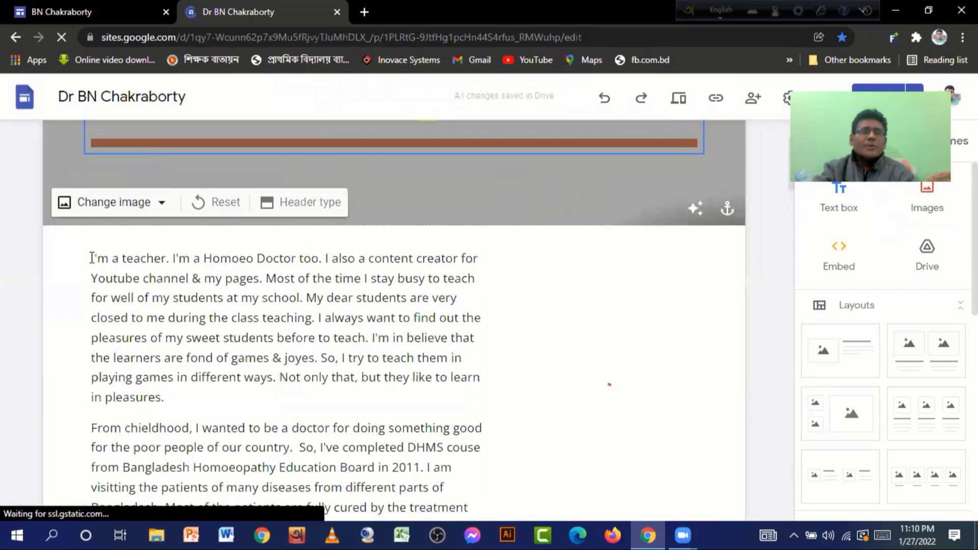
scroll(92, 258, "up", 2)
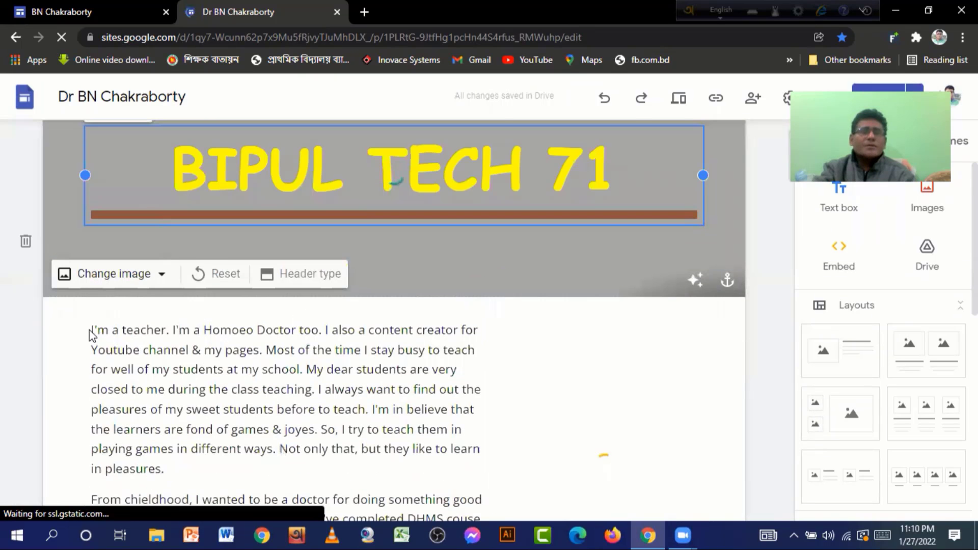
Step: Copy the entire three-paragraph introduction from the text box below the "BIPUL TECH 71" banner
scroll(91, 335, "down", 4)
left_click(335, 323)
key("ctrl+a")
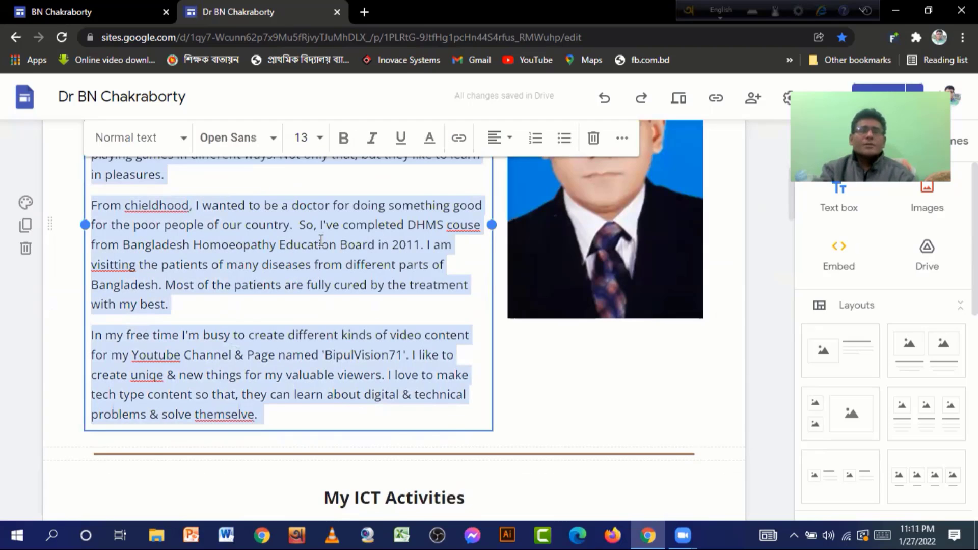
scroll(318, 278, "up", 1)
right_click(326, 312)
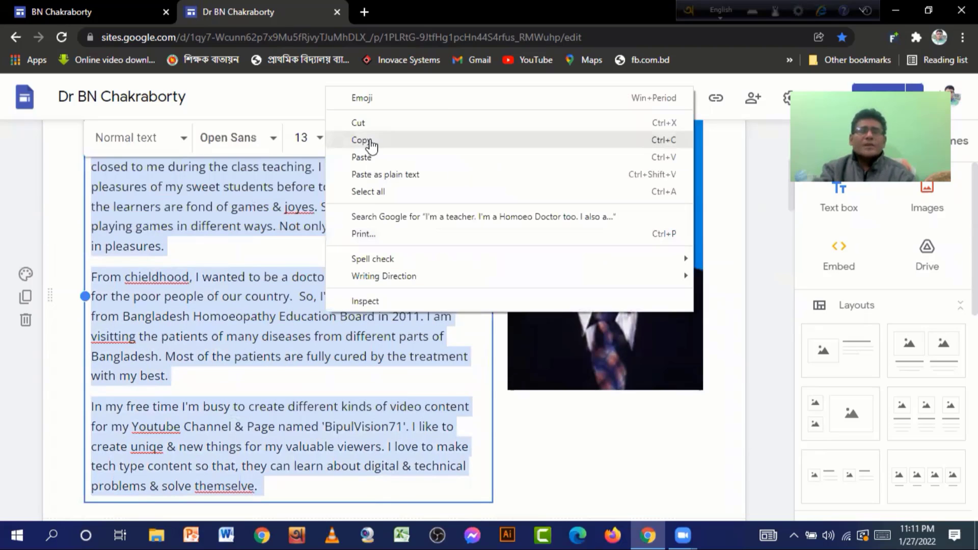
left_click(372, 146)
scroll(314, 303, "up", 5)
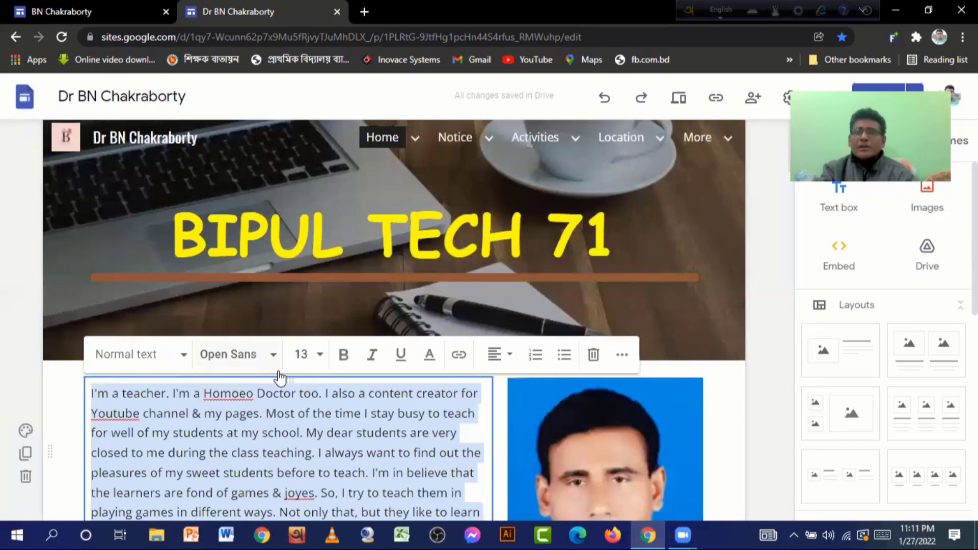
Step: Paste the copied introduction into the empty text box of the "Bipul Tech" site and narrow the box to about two-thirds of its width
left_click(78, 14)
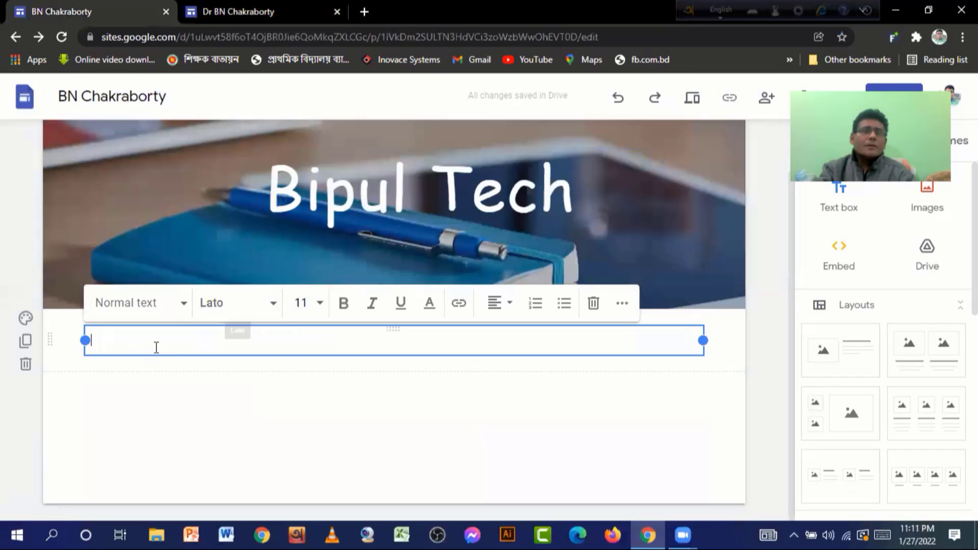
right_click(100, 338)
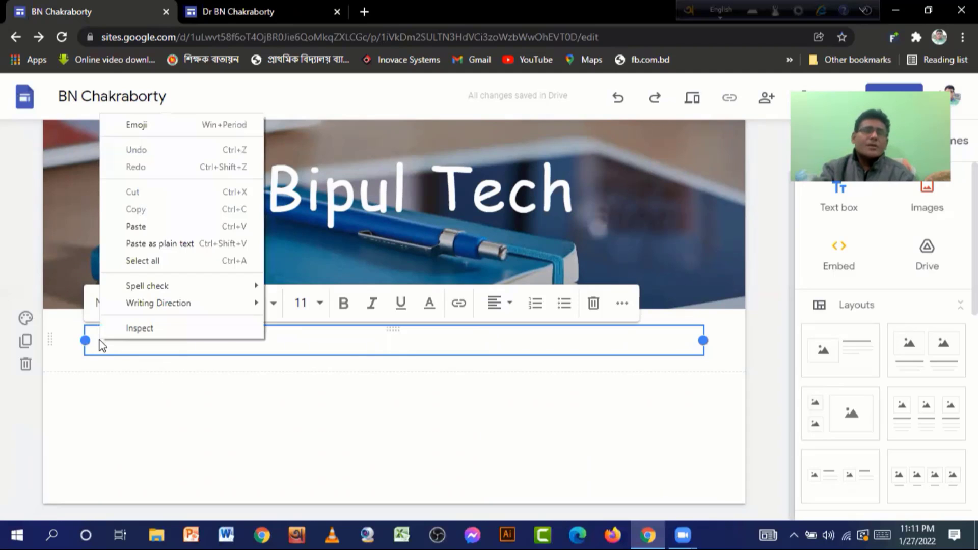
left_click(149, 227)
scroll(543, 470, "up", 3)
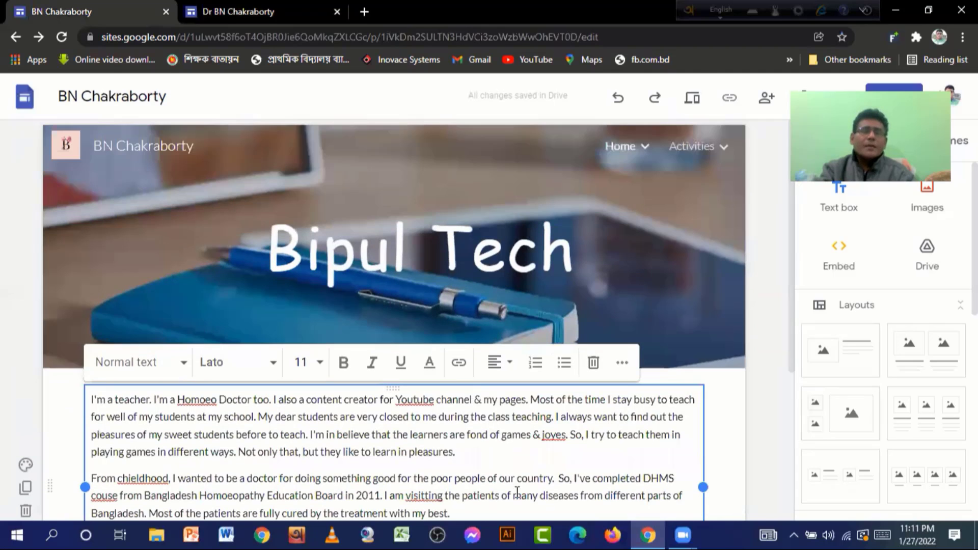
scroll(543, 470, "down", 3)
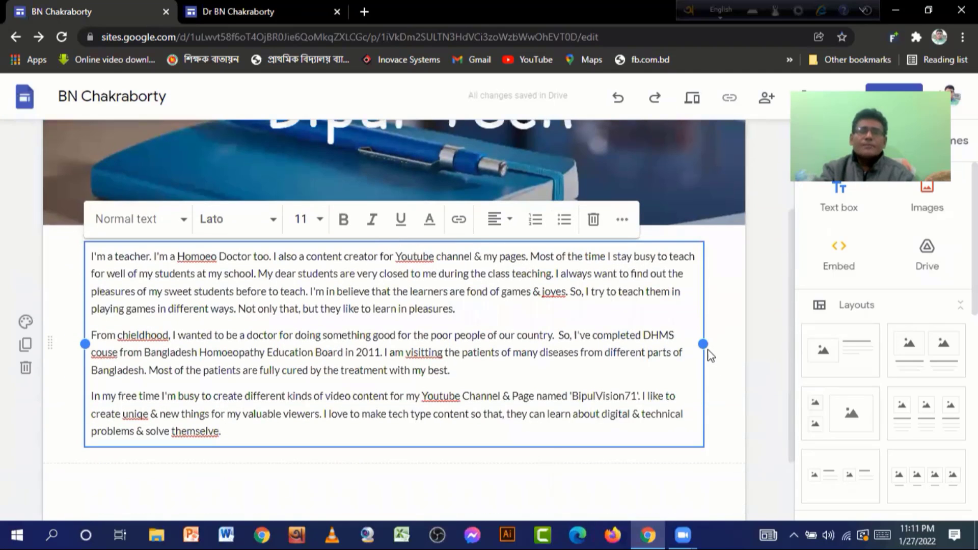
left_click_drag(703, 345, 489, 326)
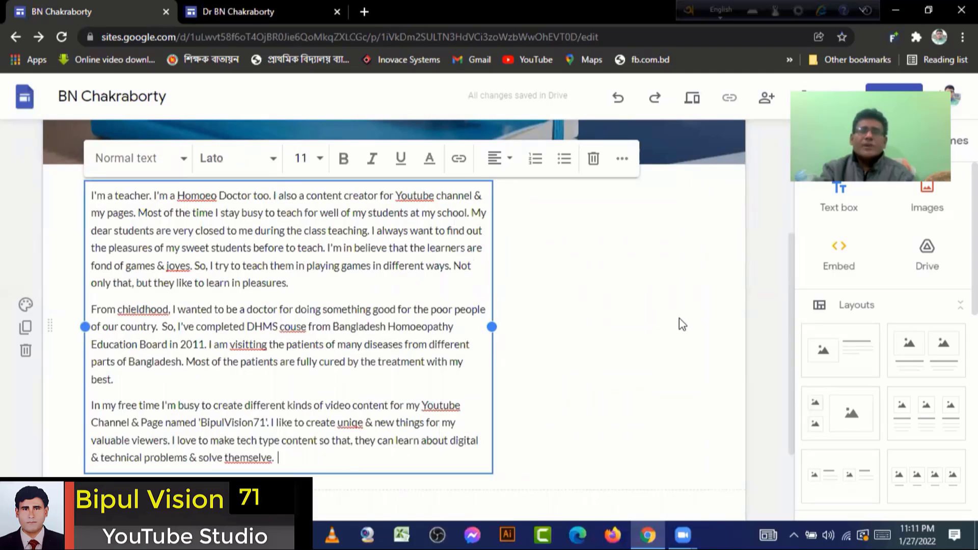
Step: Insert the Google Drive photo of the standing man in a dark suit (IMG_20211226_0957...) in the empty space beside the introduction text
double_click(622, 316)
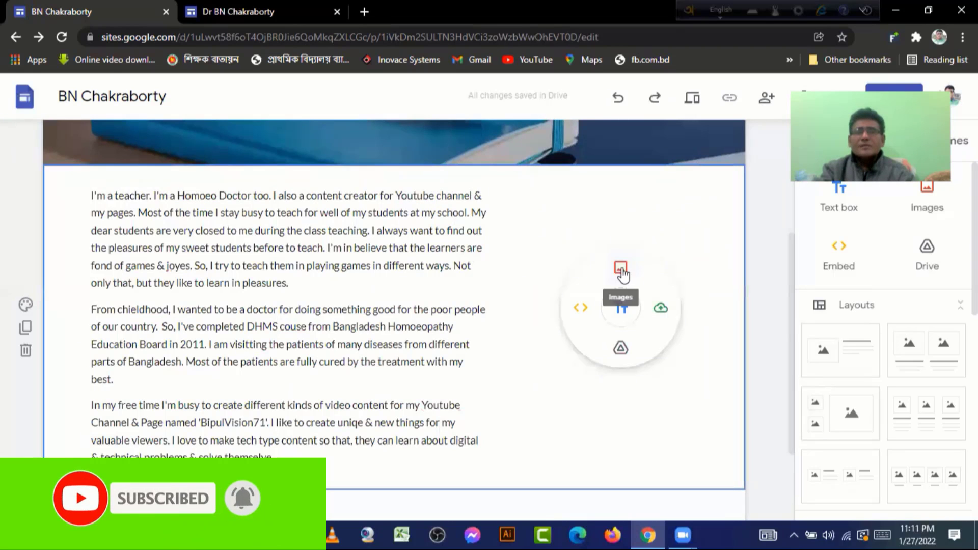
left_click(621, 272)
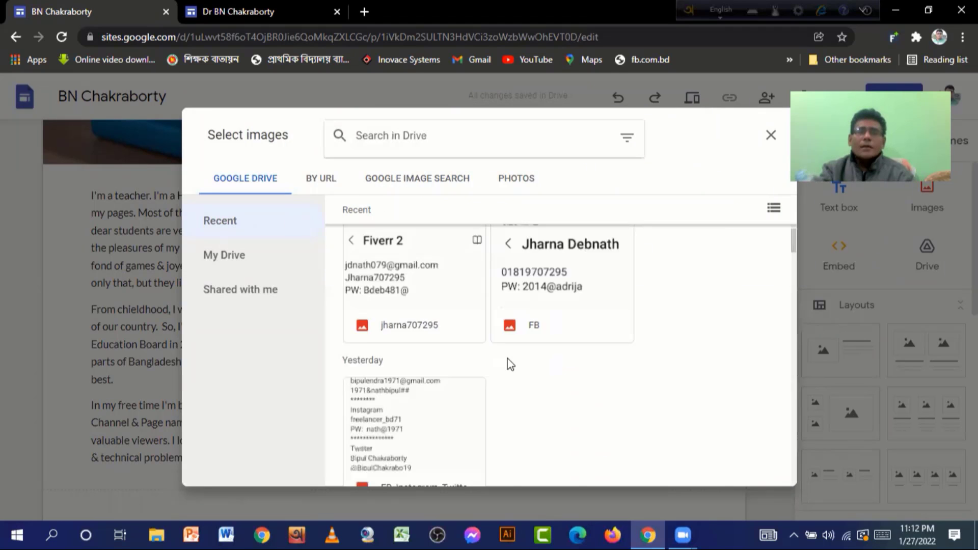
scroll(510, 360, "down", 5)
scroll(510, 361, "down", 5)
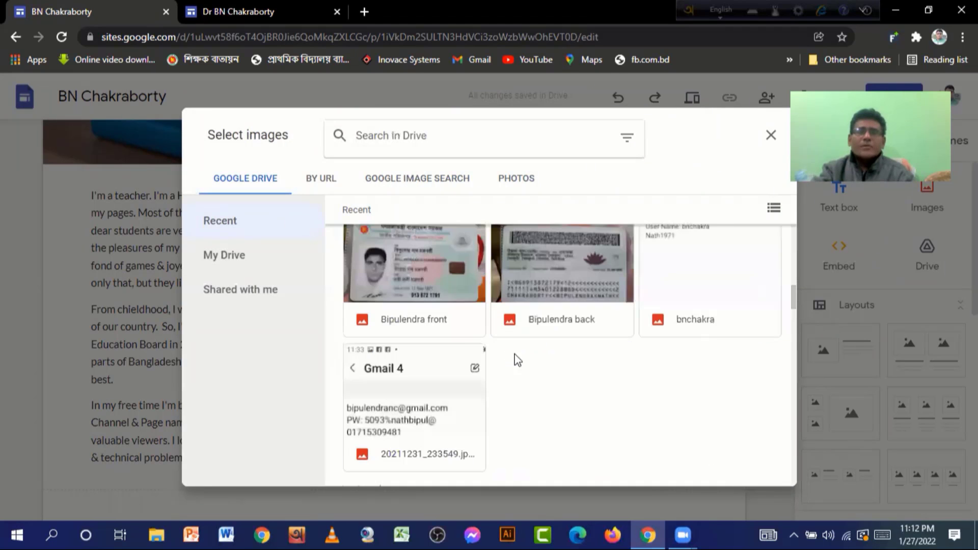
scroll(515, 354, "up", 2)
scroll(516, 354, "down", 6)
scroll(517, 359, "down", 5)
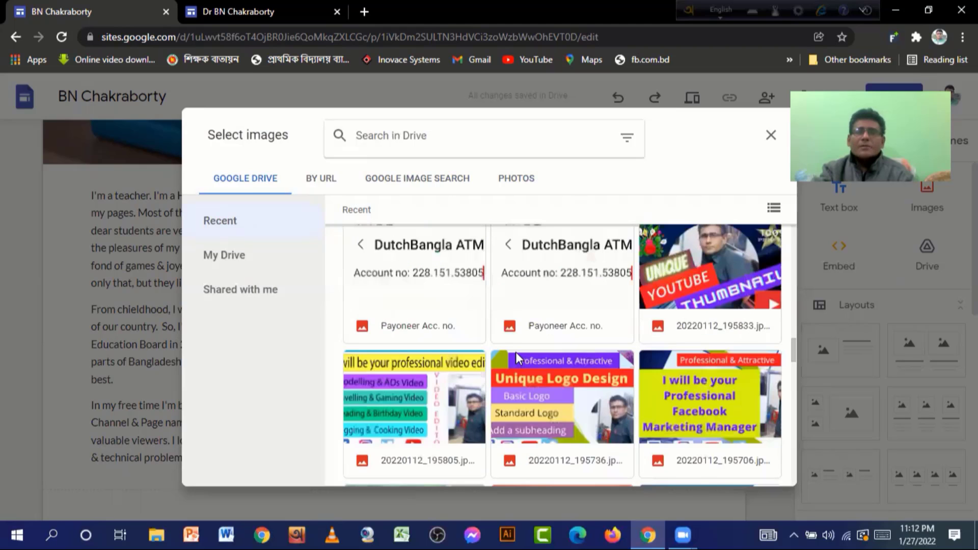
scroll(517, 357, "down", 5)
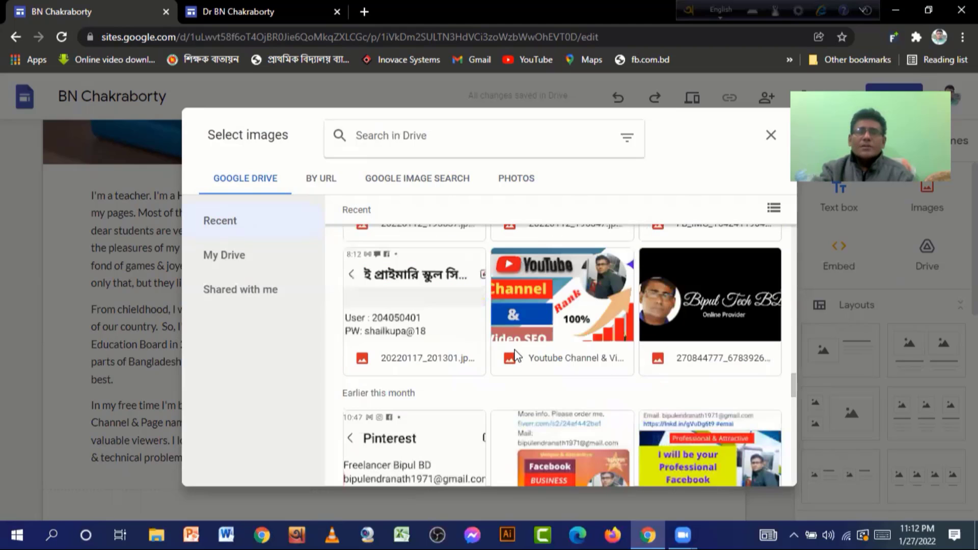
scroll(516, 353, "down", 6)
scroll(517, 352, "down", 5)
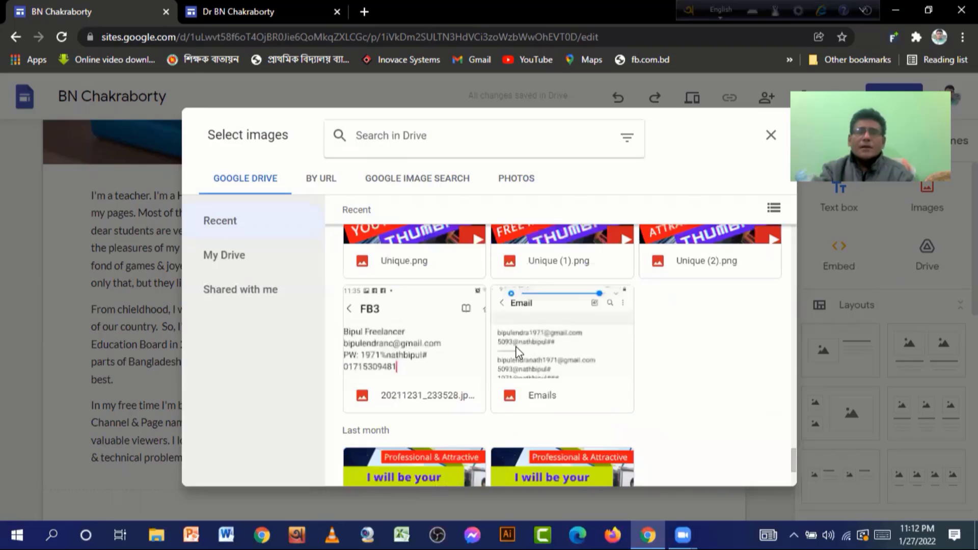
scroll(552, 374, "up", 5)
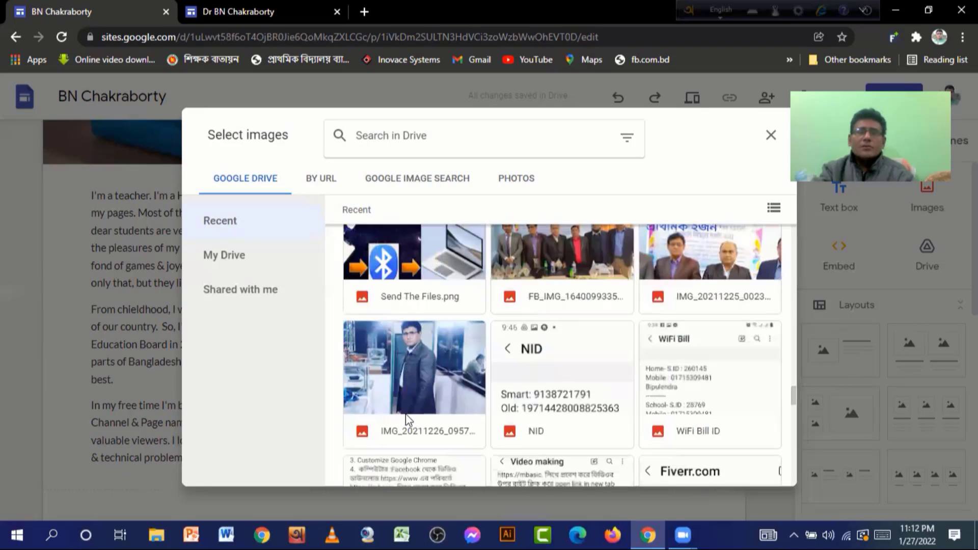
left_click(411, 357)
left_click(762, 469)
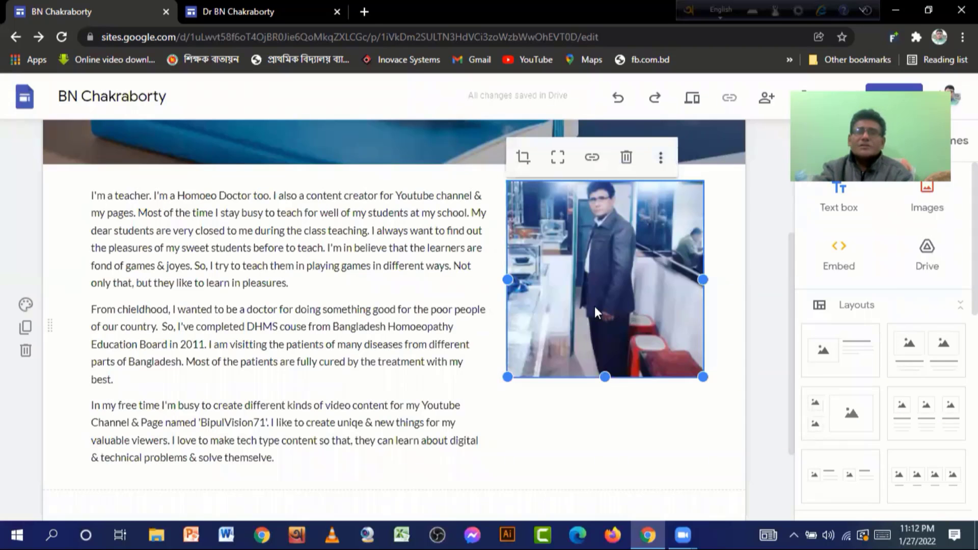
Step: Stretch the inserted photo downward until its height roughly matches the introduction text beside it
left_click_drag(595, 308, 637, 337)
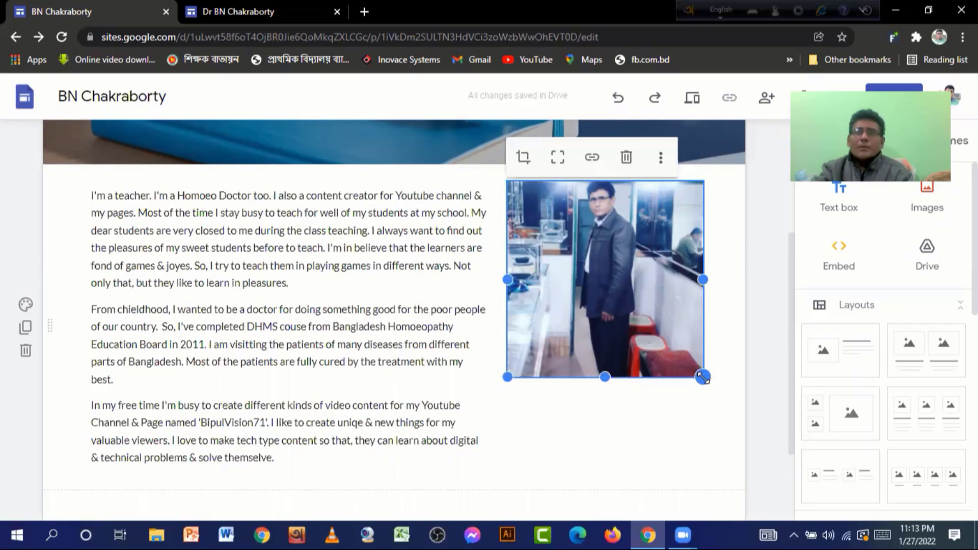
left_click_drag(703, 377, 705, 465)
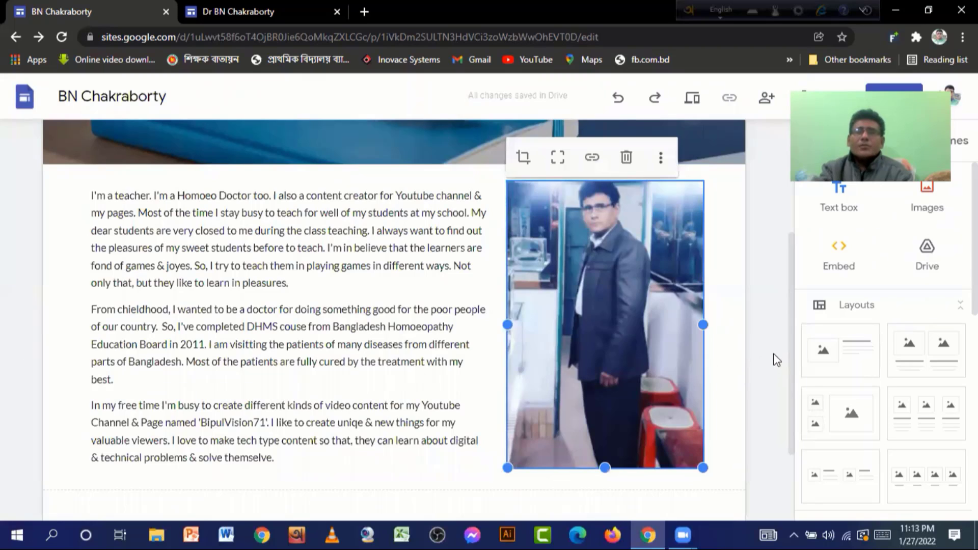
Step: Add the layout with four image placeholders and captions below the introduction section
scroll(509, 380, "down", 2)
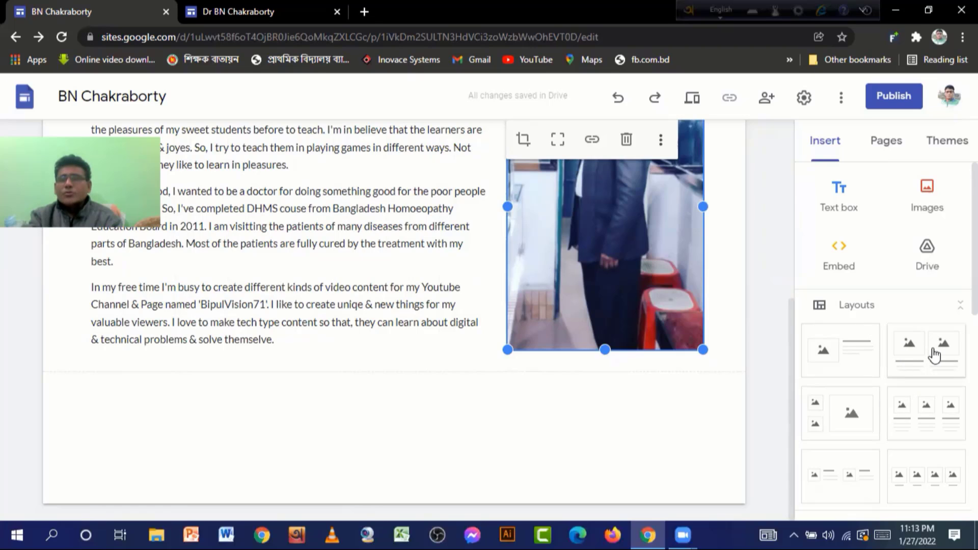
scroll(840, 451, "down", 3)
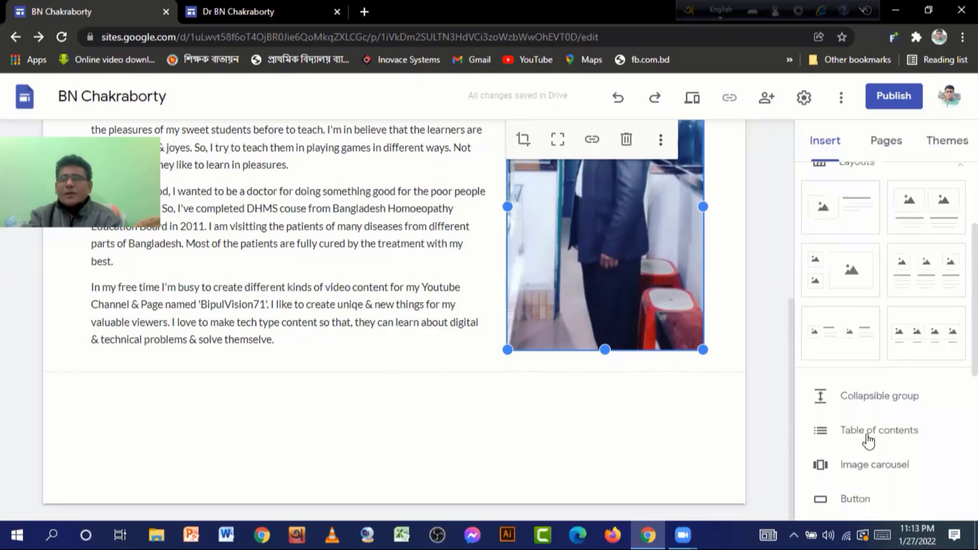
left_click(925, 339)
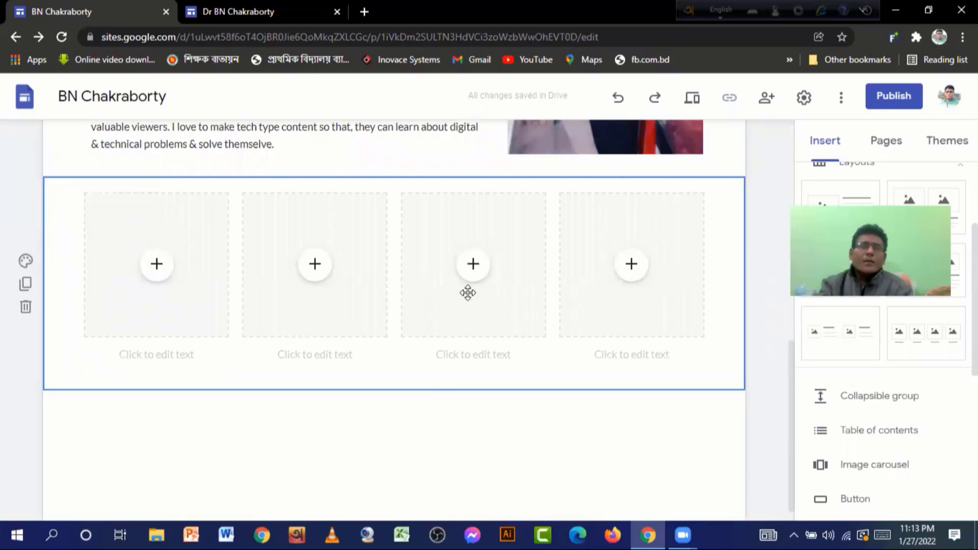
Step: Upload 20180820_092709.jpg from the Pictures folder into the first image placeholder of the four-image section
left_click(157, 268)
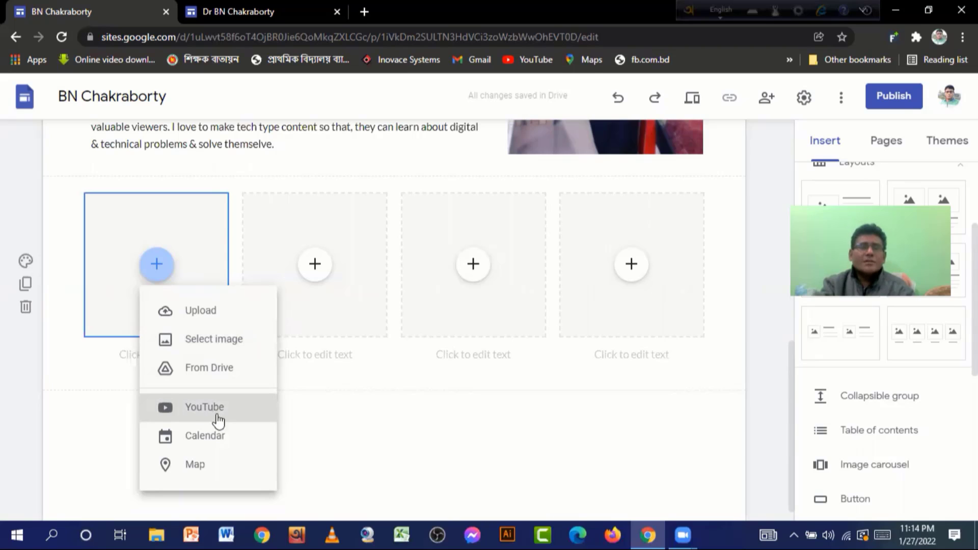
left_click(212, 308)
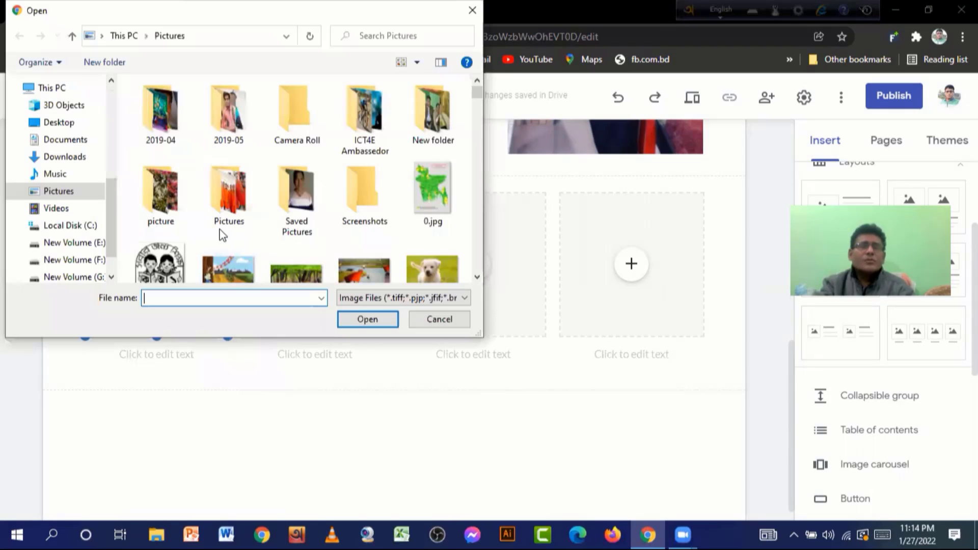
scroll(301, 240, "down", 3)
scroll(326, 245, "down", 3)
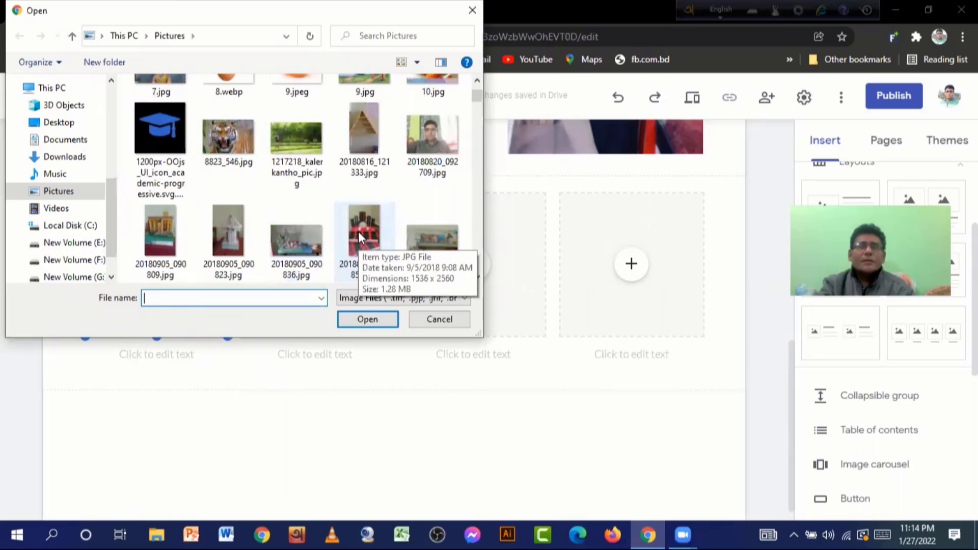
scroll(441, 178, "up", 1)
left_click(439, 178)
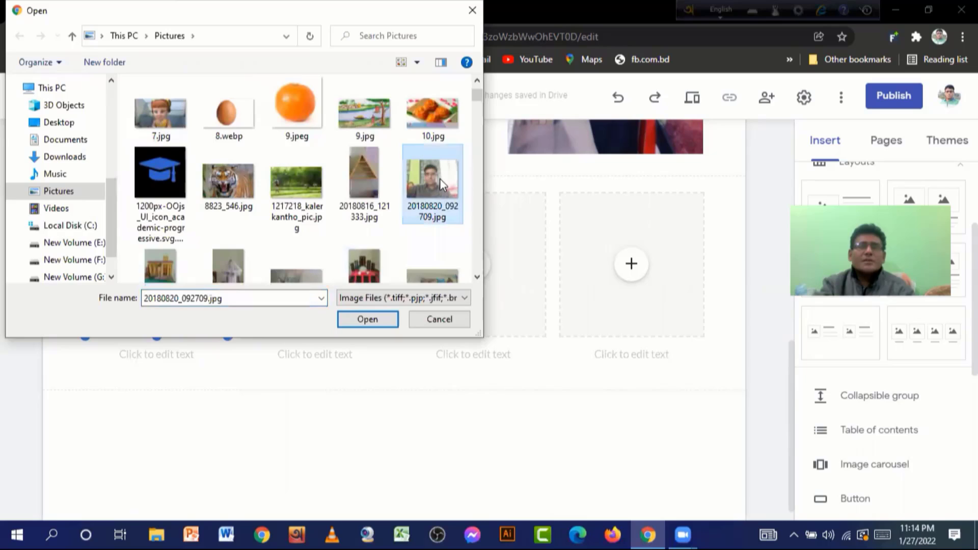
left_click(382, 319)
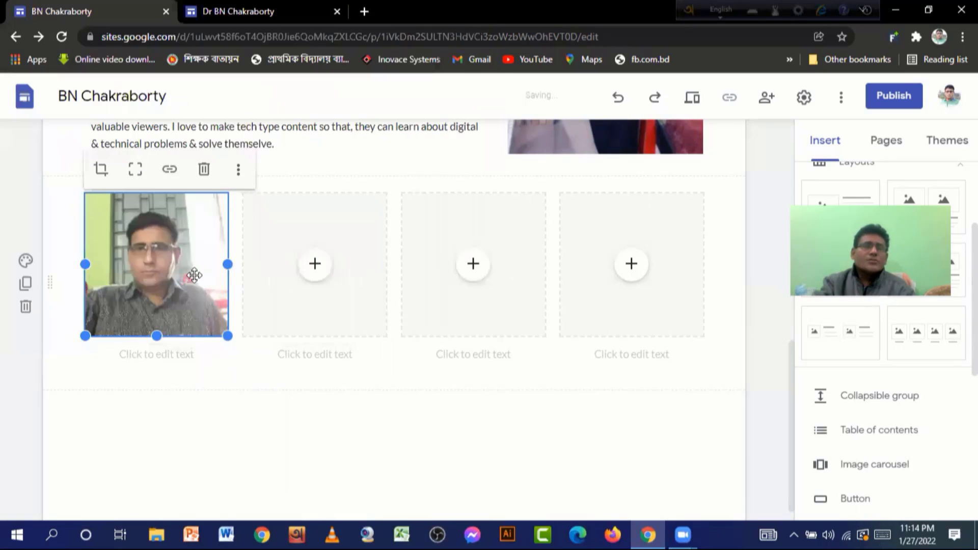
Step: Insert Unique.png from the recent Google Drive images into the second image placeholder
left_click(315, 267)
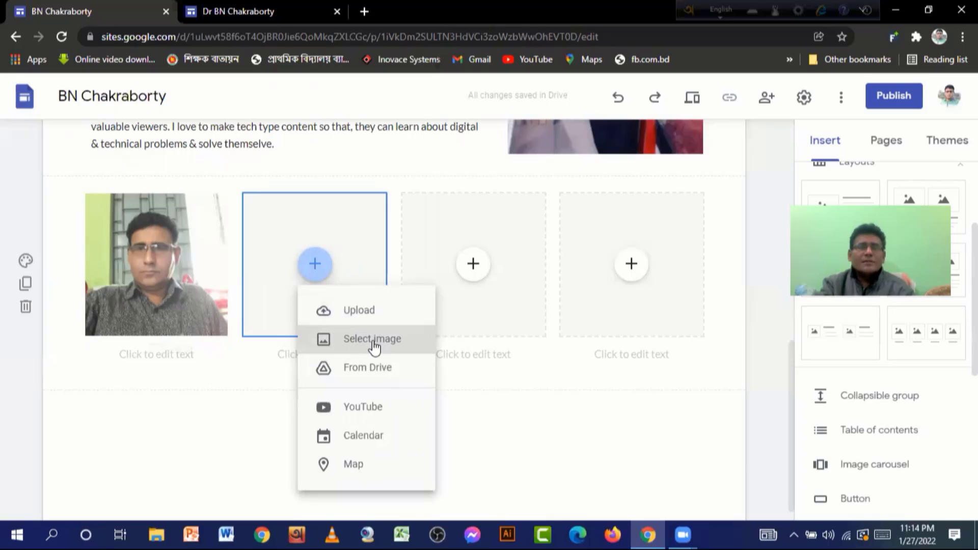
left_click(373, 342)
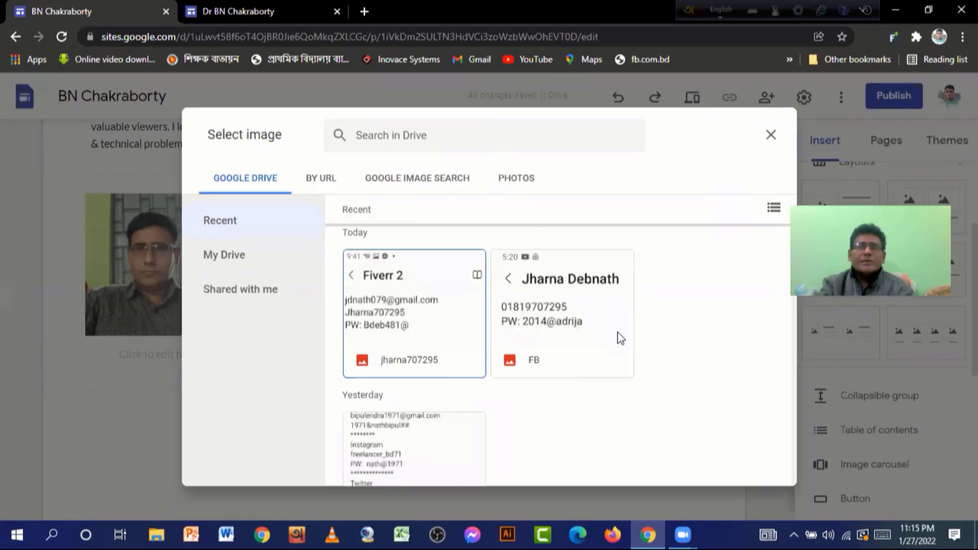
scroll(617, 332, "down", 3)
scroll(621, 340, "down", 10)
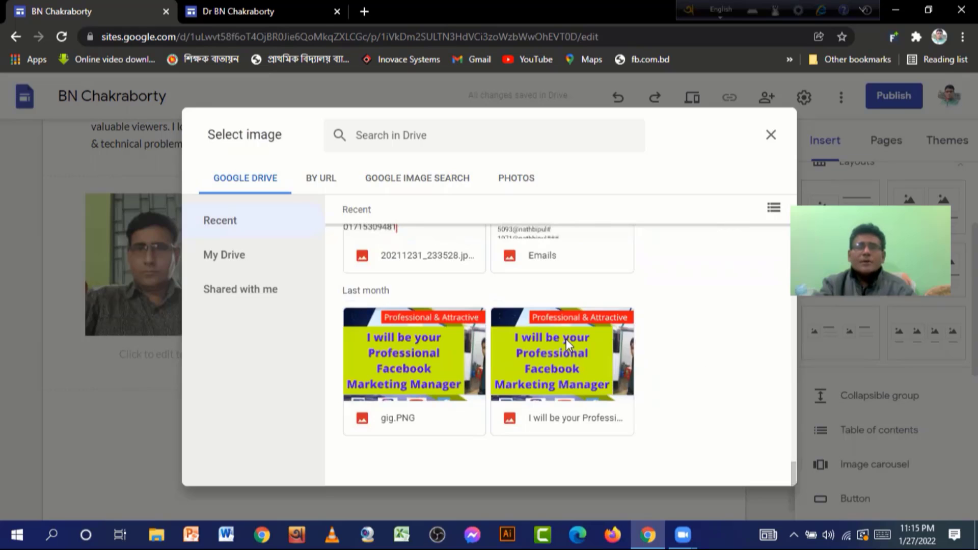
scroll(567, 339, "up", 5)
left_click(439, 271)
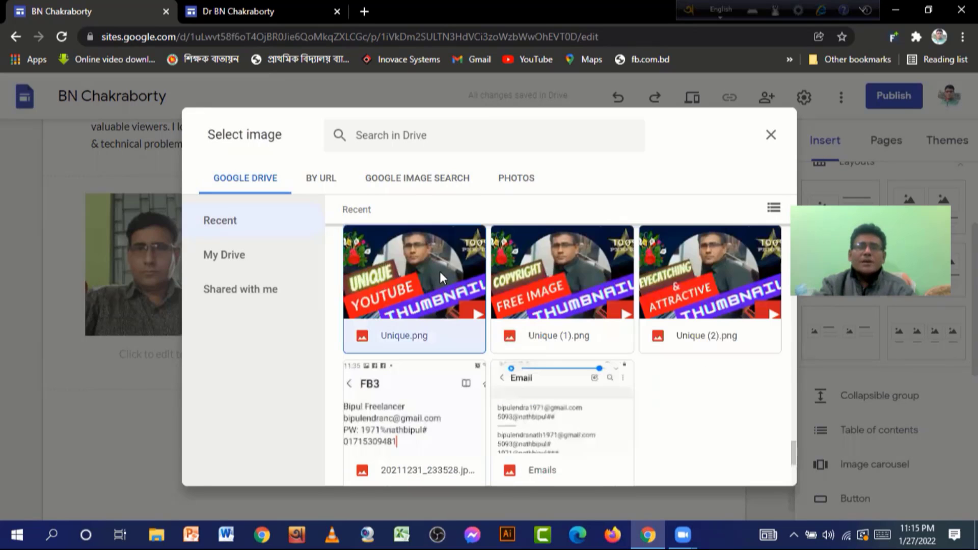
left_click(759, 470)
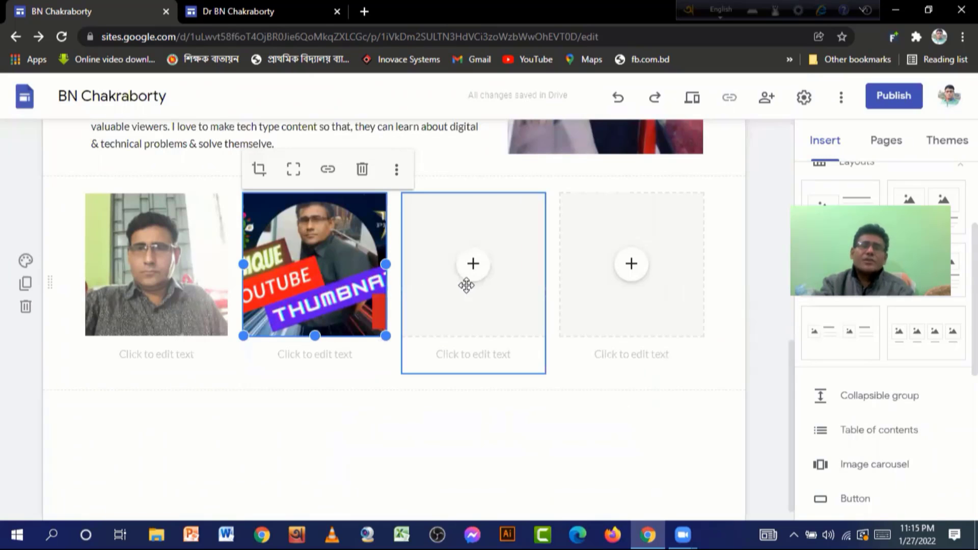
Step: Upload 20181202_162052.jpg from the Pictures folder into the third image placeholder
left_click(474, 266)
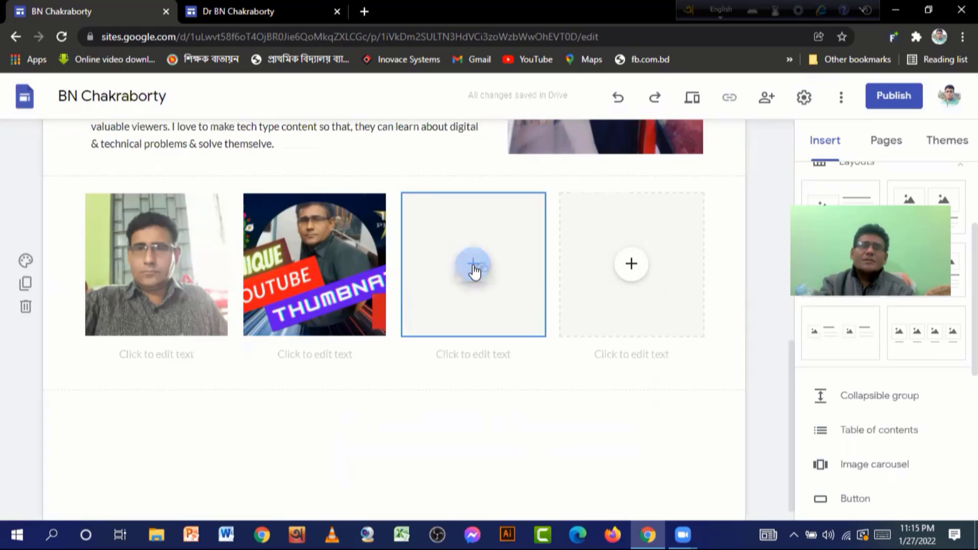
left_click(520, 311)
left_click(160, 232)
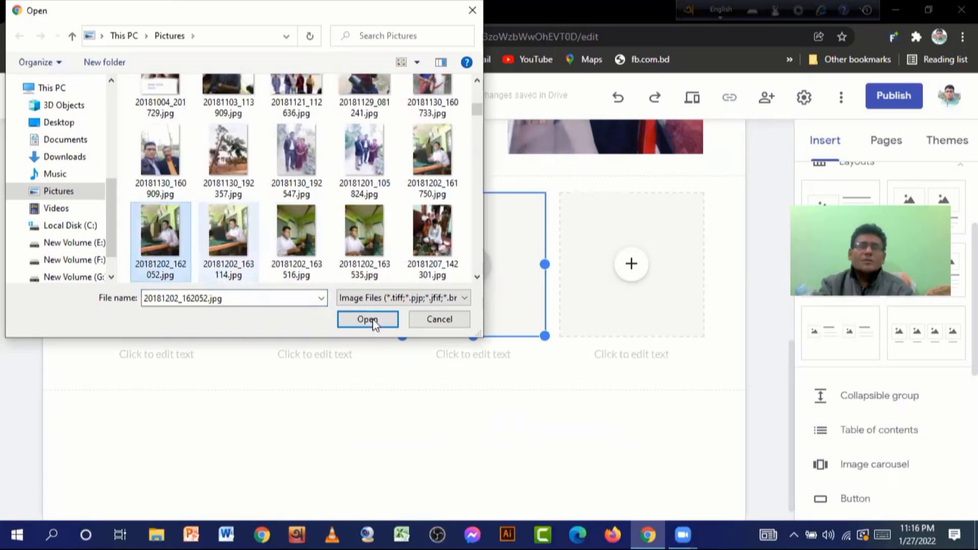
left_click(371, 319)
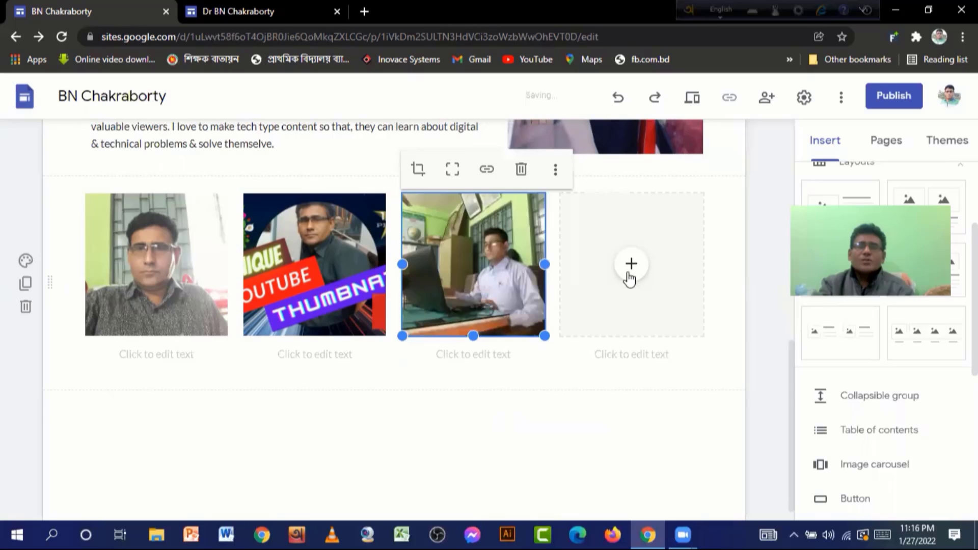
Step: Upload 20181213_134038.jpg from the Pictures folder into the fourth image placeholder
left_click(632, 267)
left_click(365, 148)
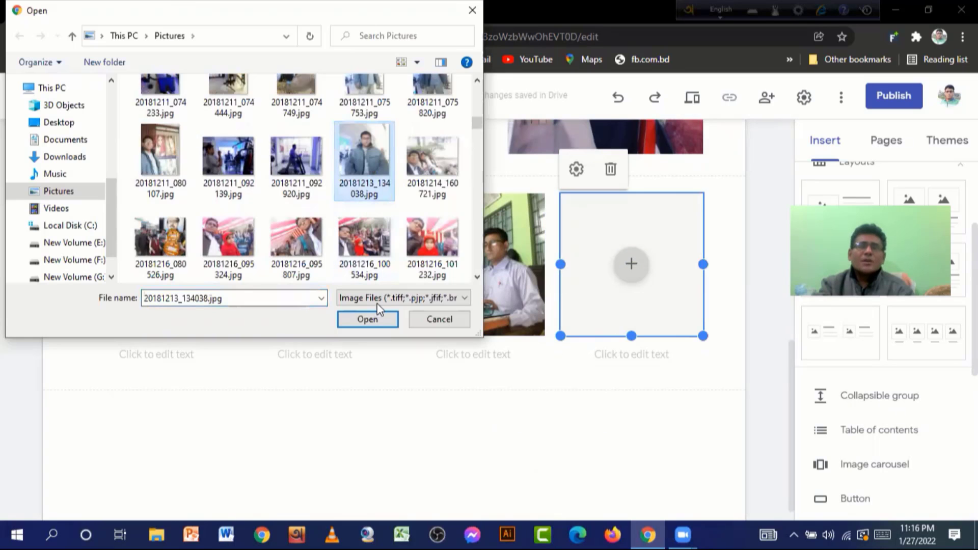
left_click(377, 323)
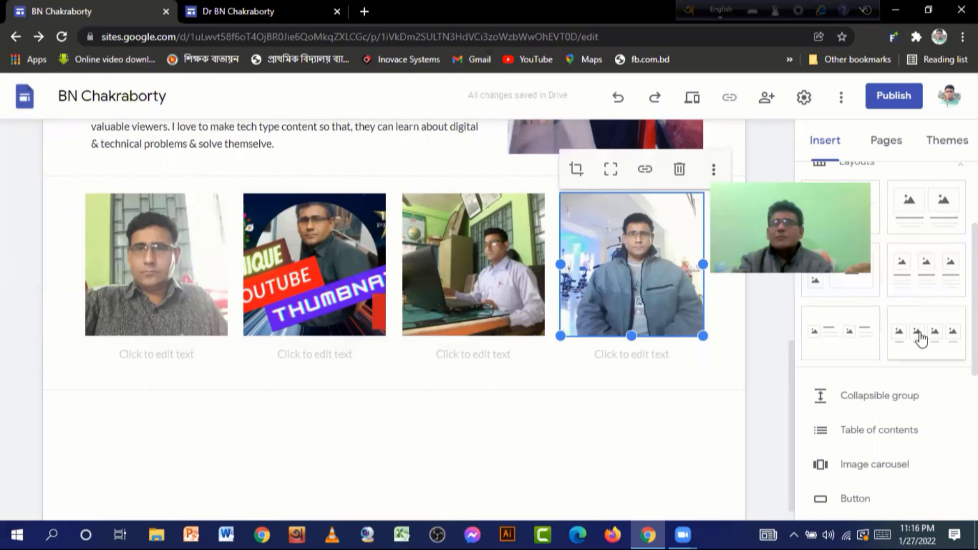
Step: Add a second four-image layout below the filled image row and undo it
left_click(936, 337)
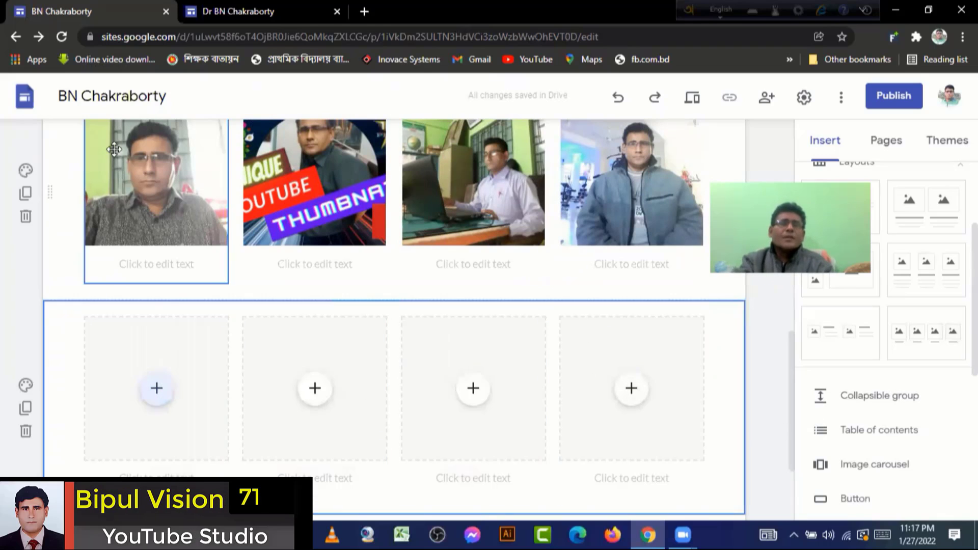
left_click(618, 97)
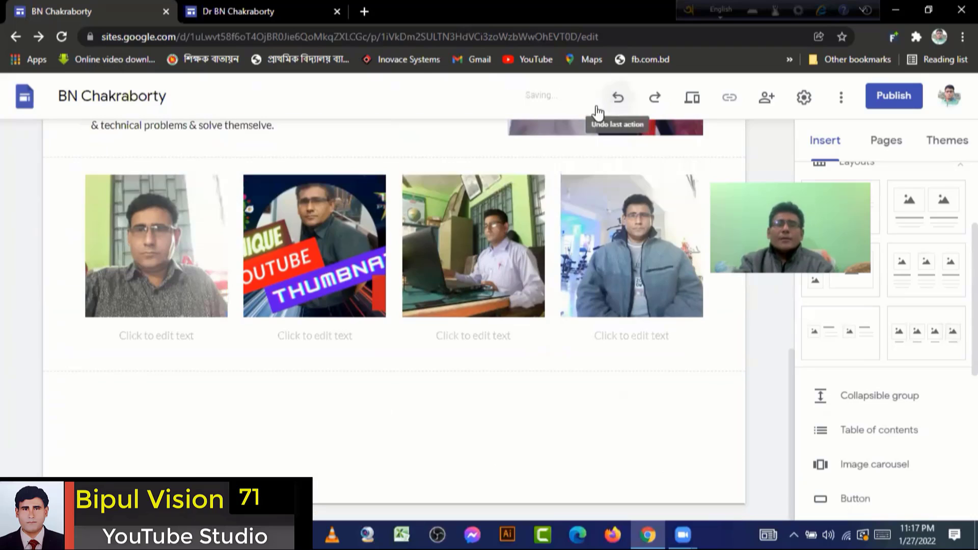
Step: Caption the first image with "Myself-" plus the site owner's first name, and the second image "My Banner"
left_click(190, 341)
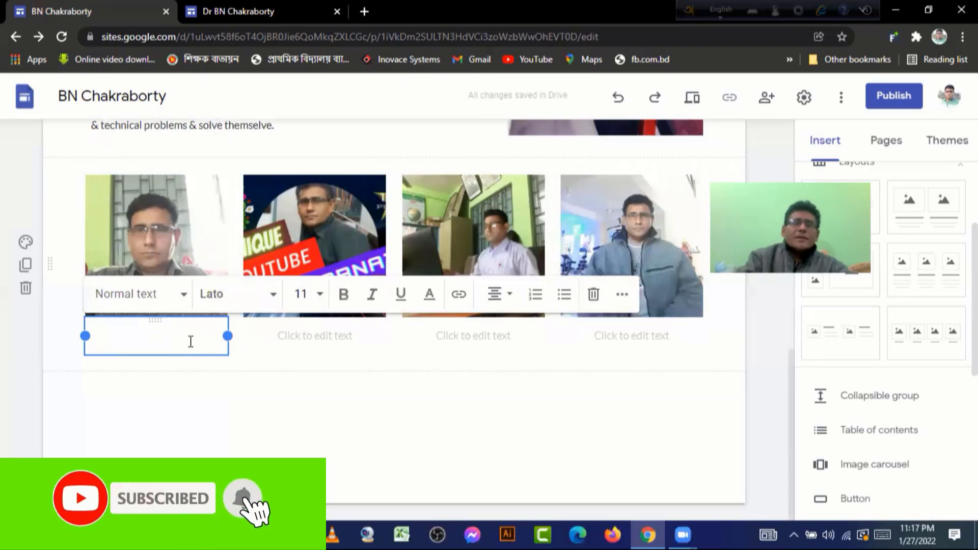
type("M")
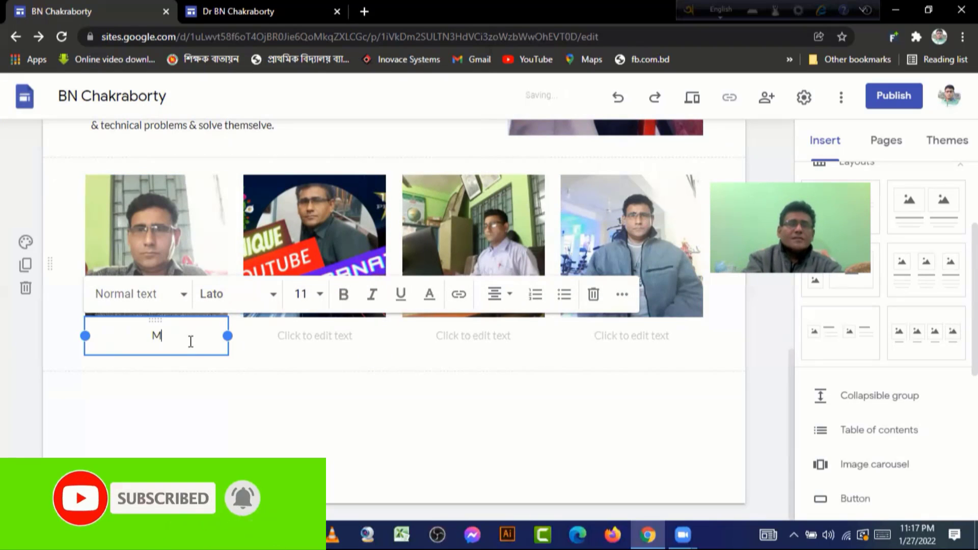
type("yself-Bipul")
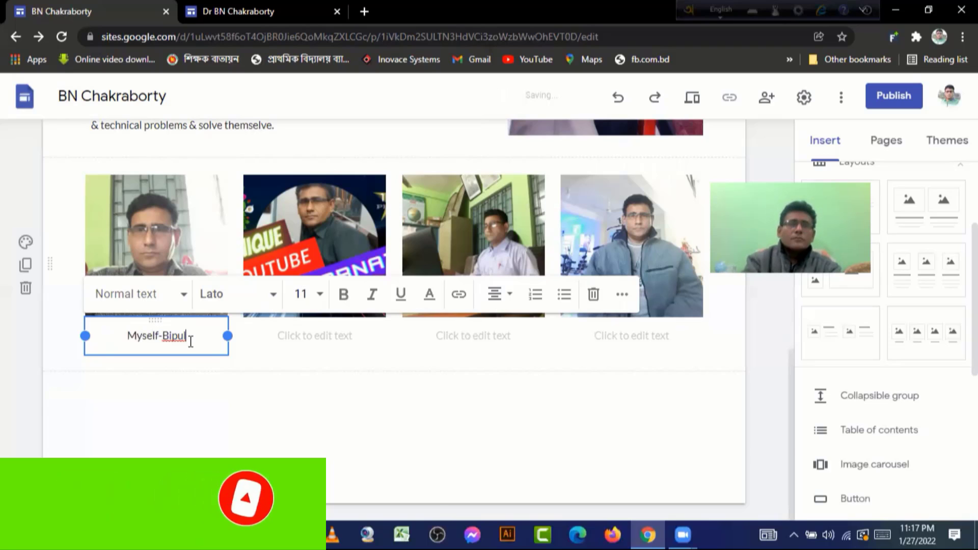
left_click(219, 401)
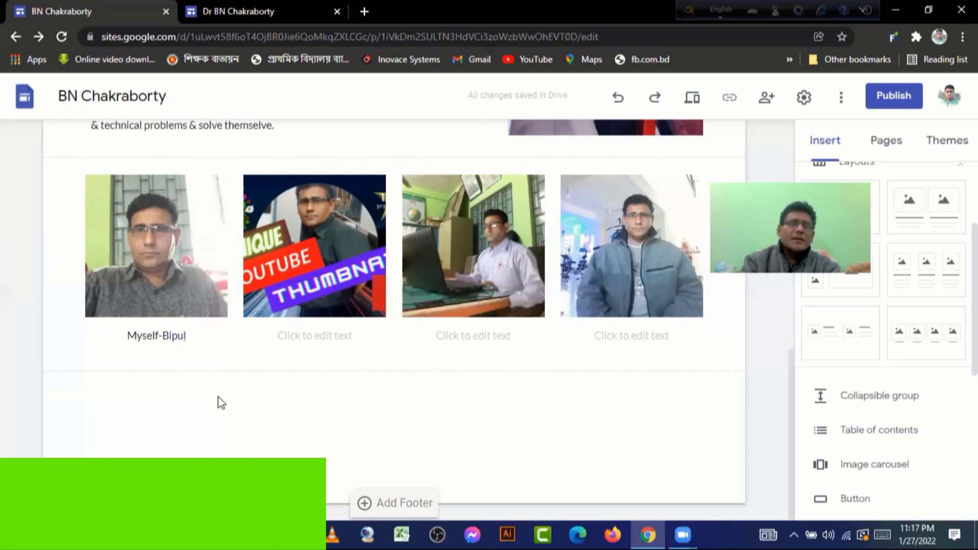
left_click(324, 339)
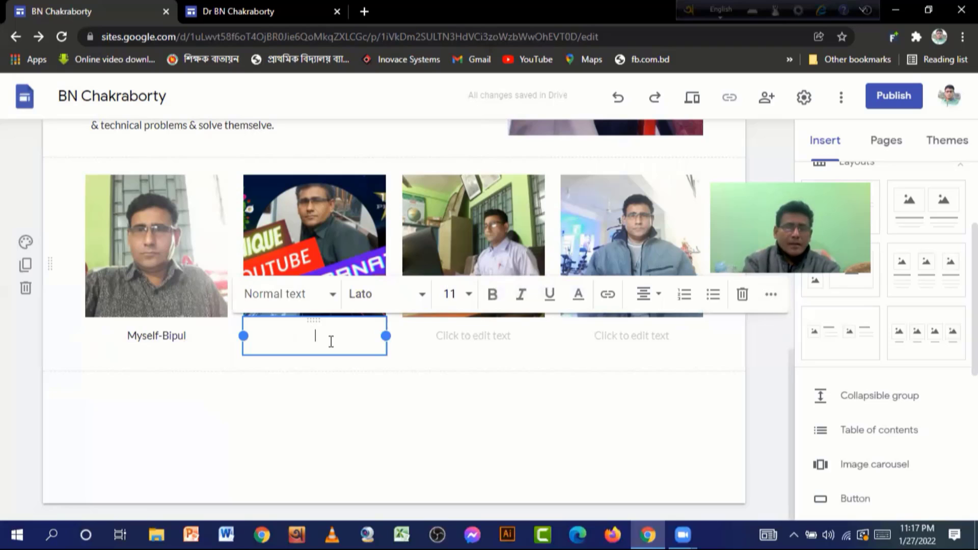
type("Banner")
key("Home")
type("My")
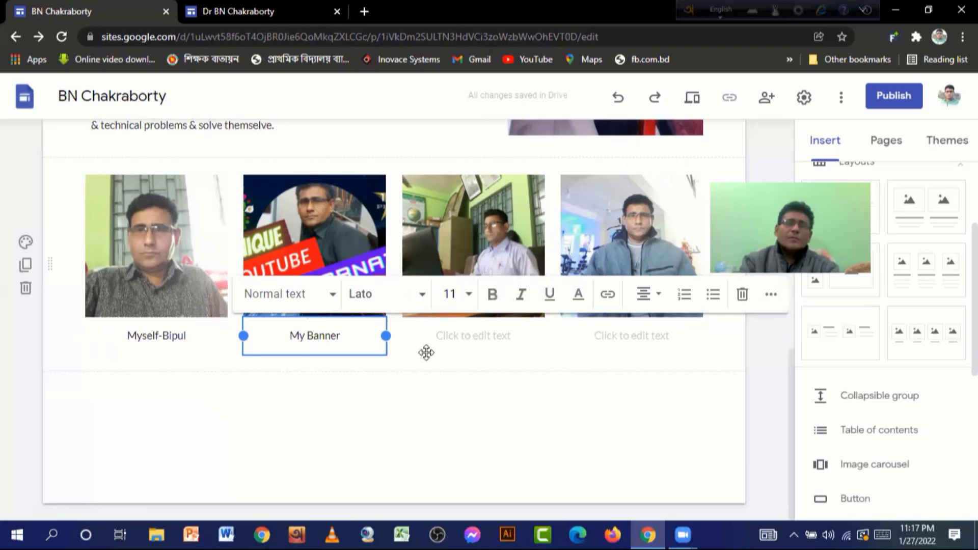
Step: Caption the third image "My School Office Room" and the fourth image "Zim"
left_click(472, 337)
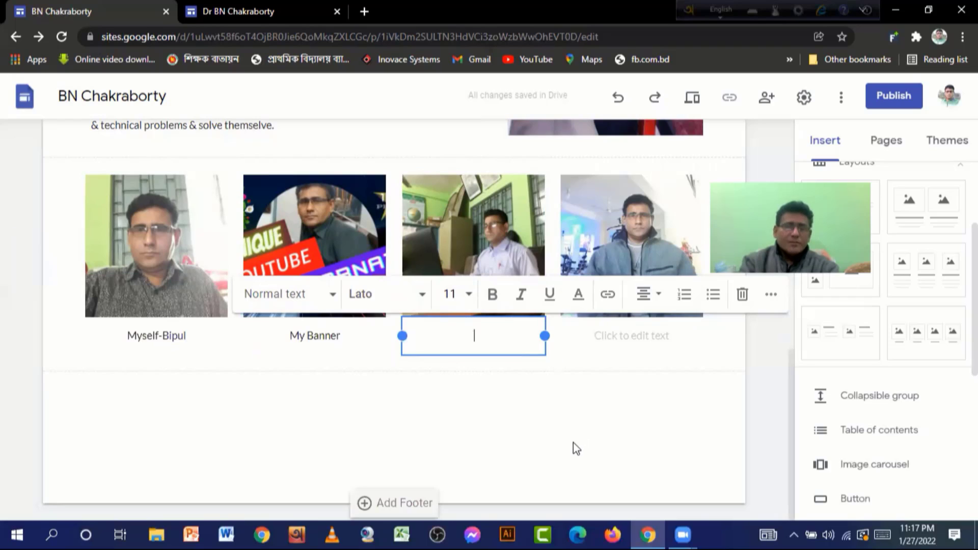
type("My School O")
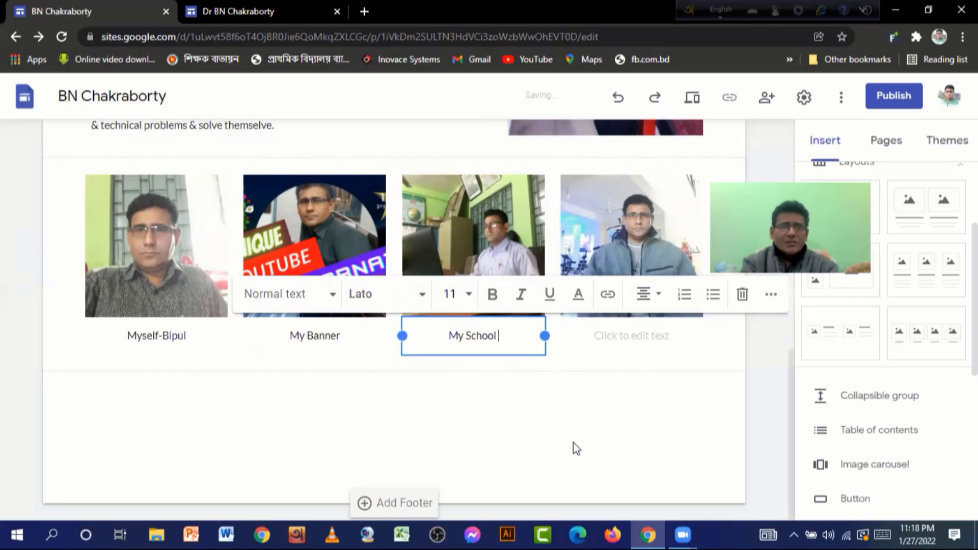
type("ffice Room")
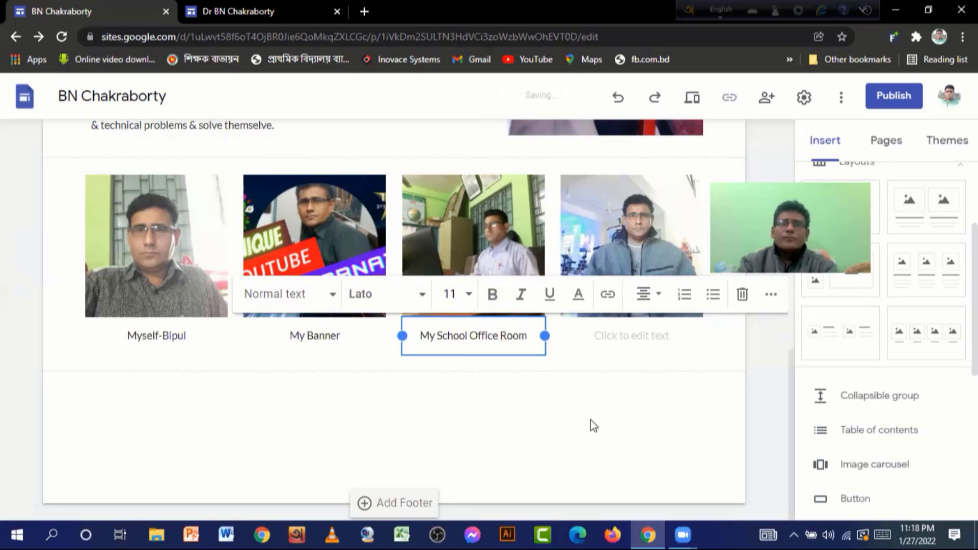
left_click(646, 342)
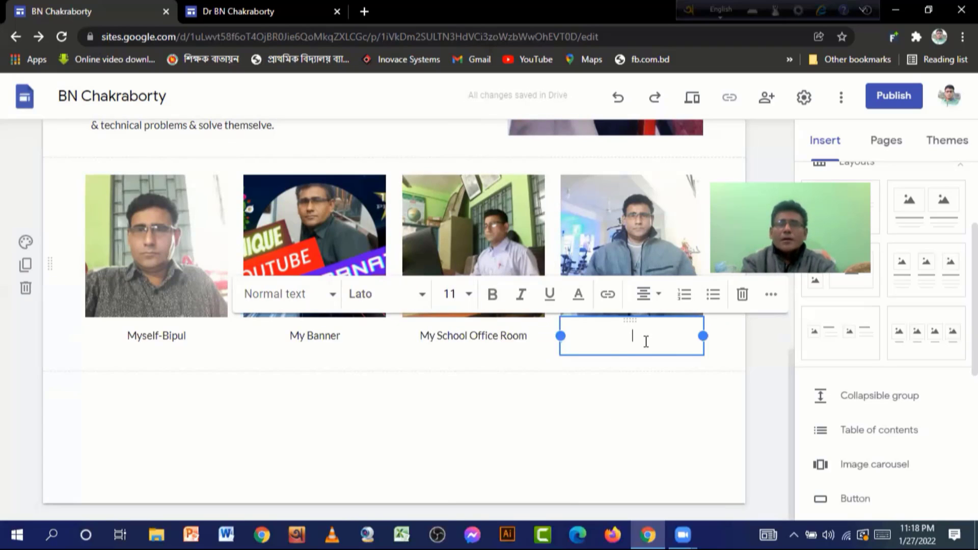
type("Zim")
left_click(584, 387)
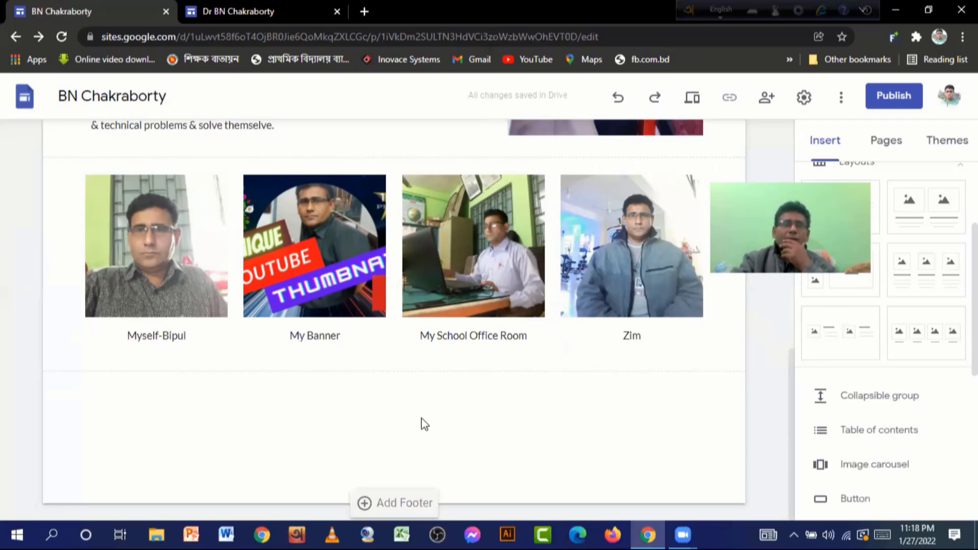
Step: Add the heading "Pictur" below the introduction text, centred and with font size 72
scroll(422, 419, "up", 1)
scroll(403, 415, "up", 2)
left_click(389, 357)
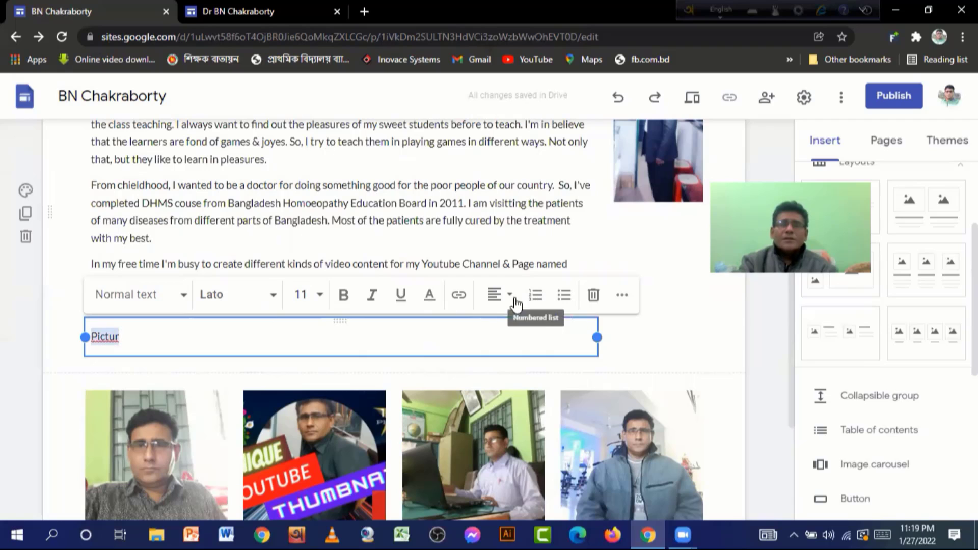
key("ctrl+e")
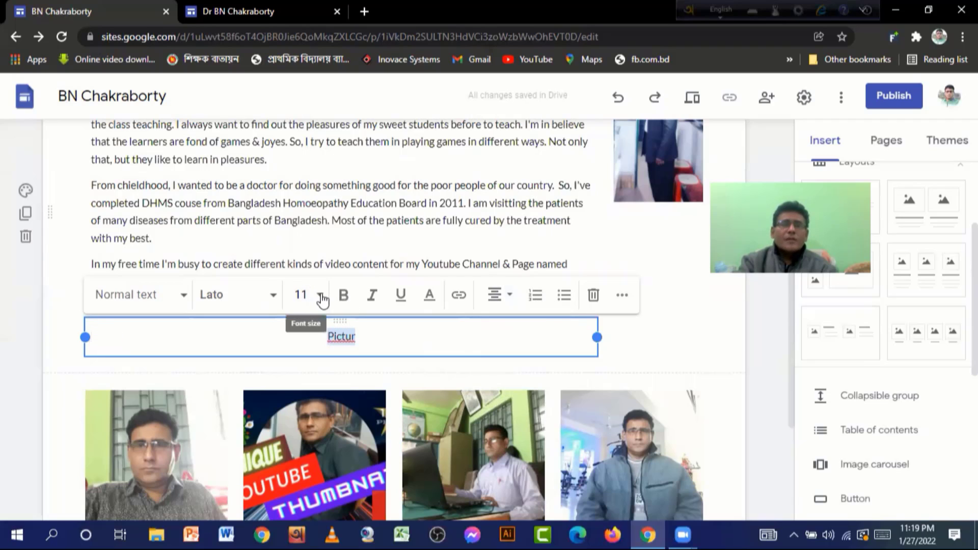
left_click(320, 301)
left_click(570, 295)
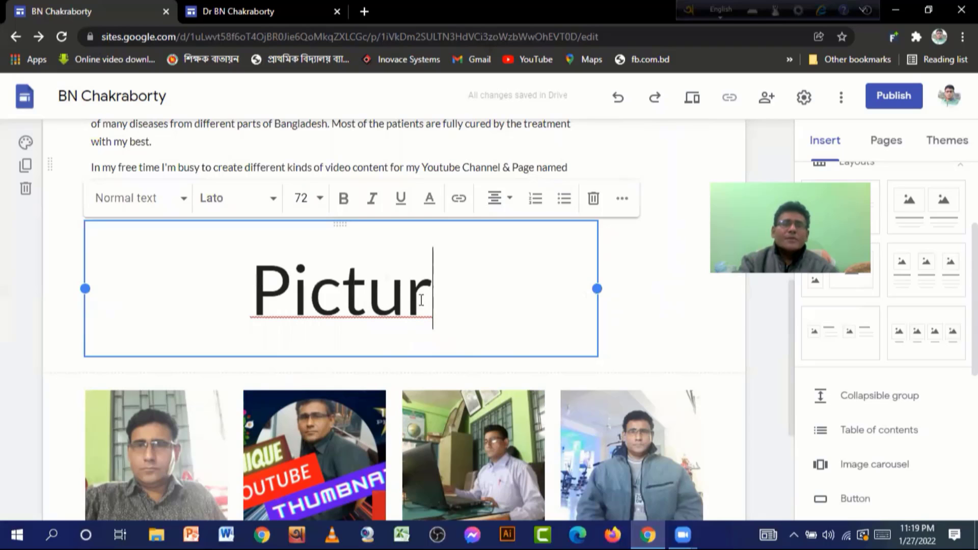
Step: Change the font of the "Pictur" heading from Lato to a heavy condensed typeface
left_click_drag(422, 300, 231, 300)
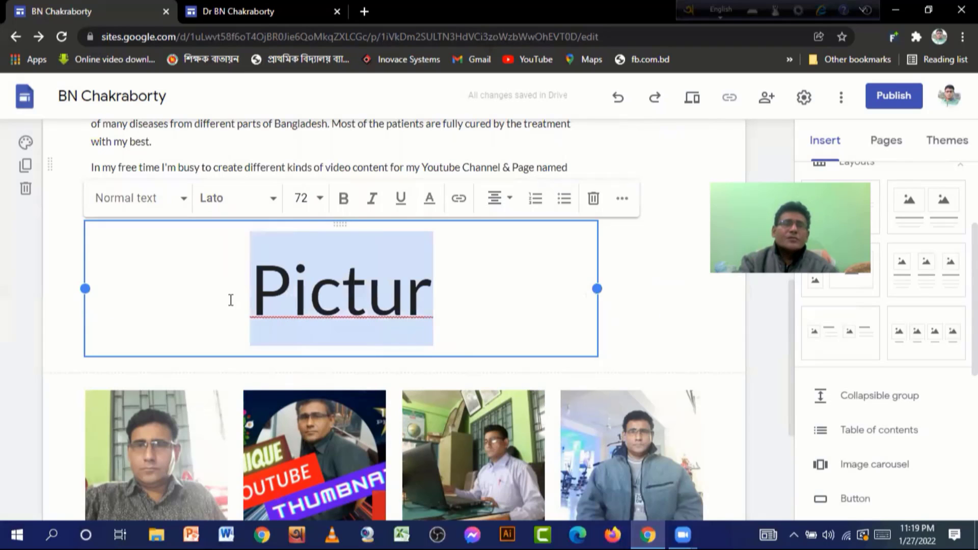
left_click(273, 201)
left_click(224, 497)
left_click(642, 310)
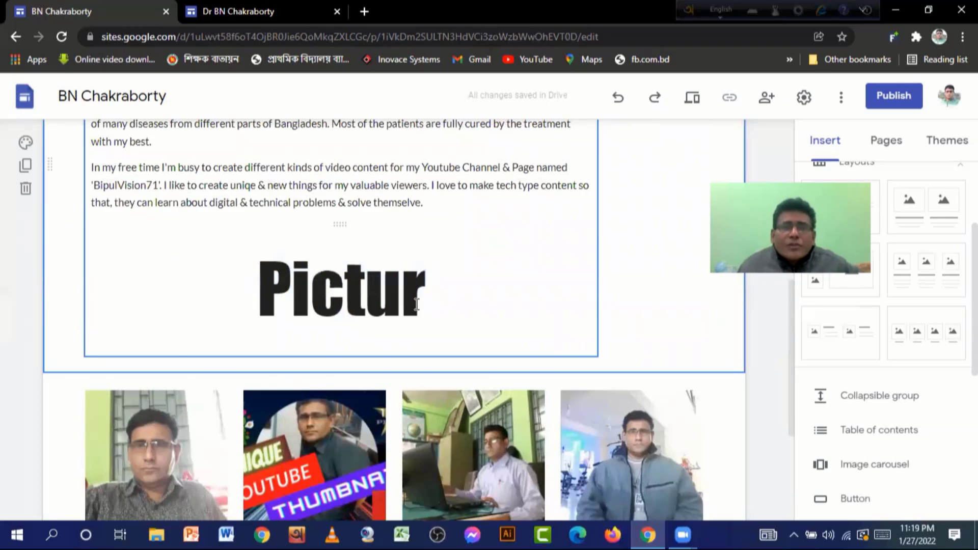
Step: Create a new top-level page named "Videos" in the site
scroll(670, 367, "up", 10)
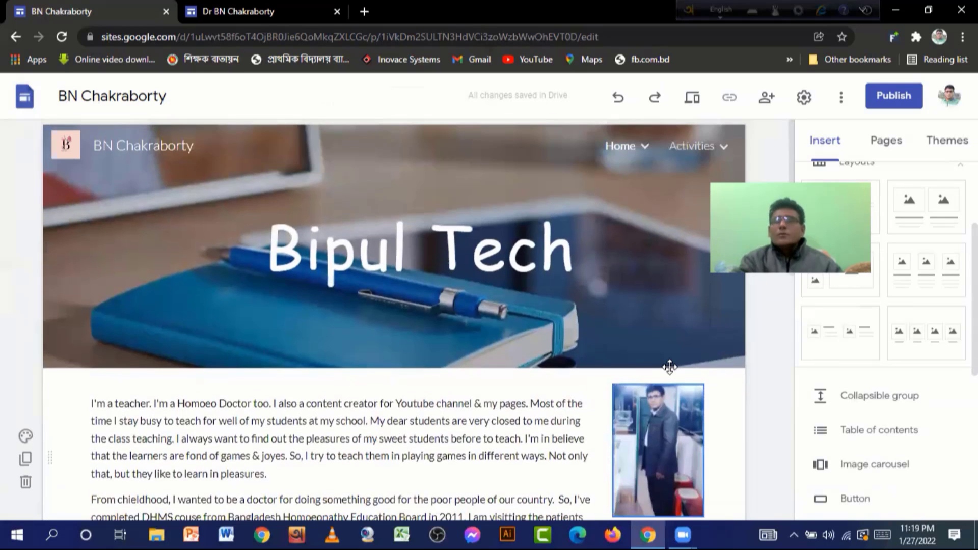
left_click(885, 143)
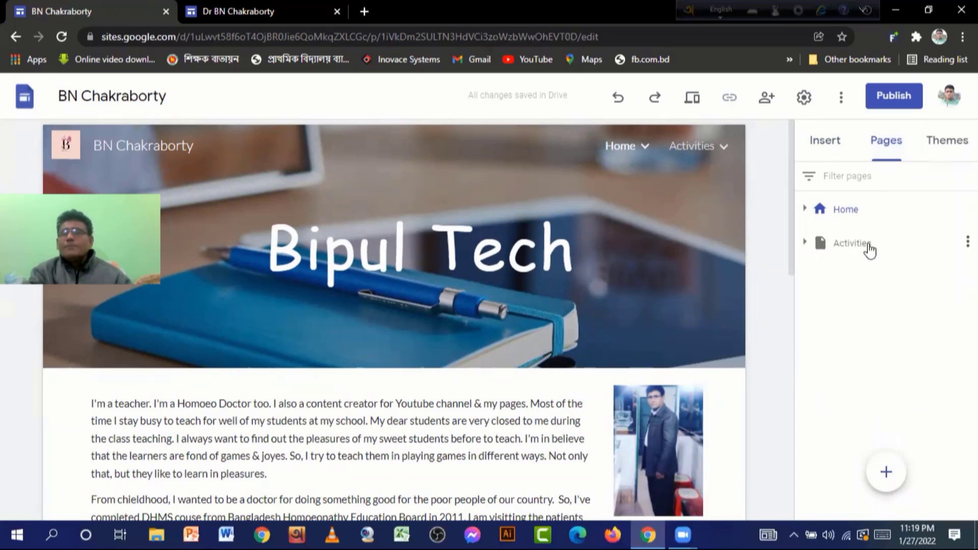
mouse_move(887, 477)
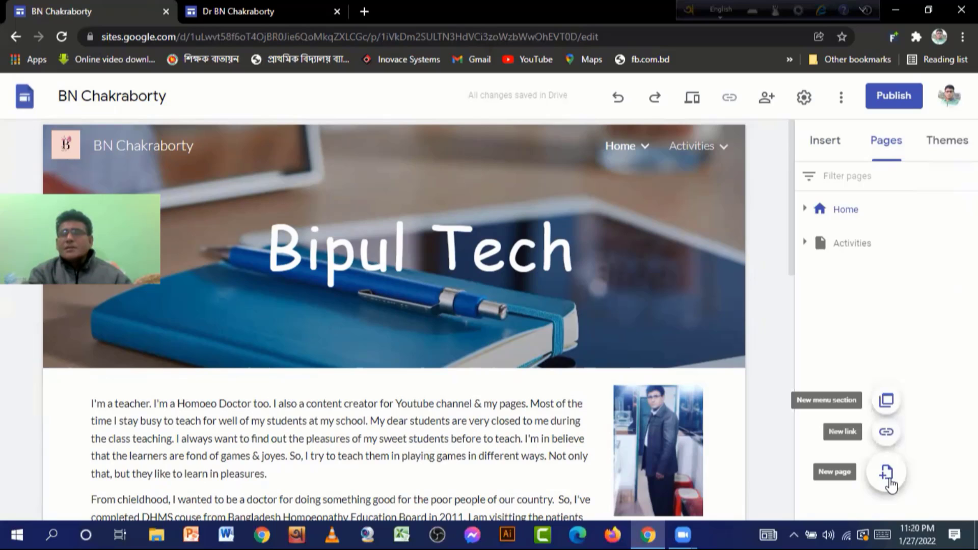
left_click(888, 476)
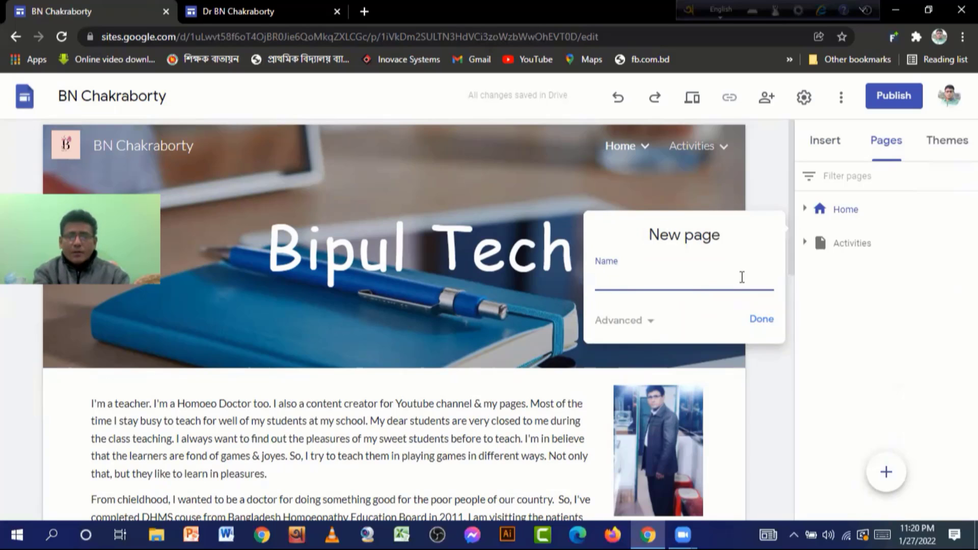
type("Videos")
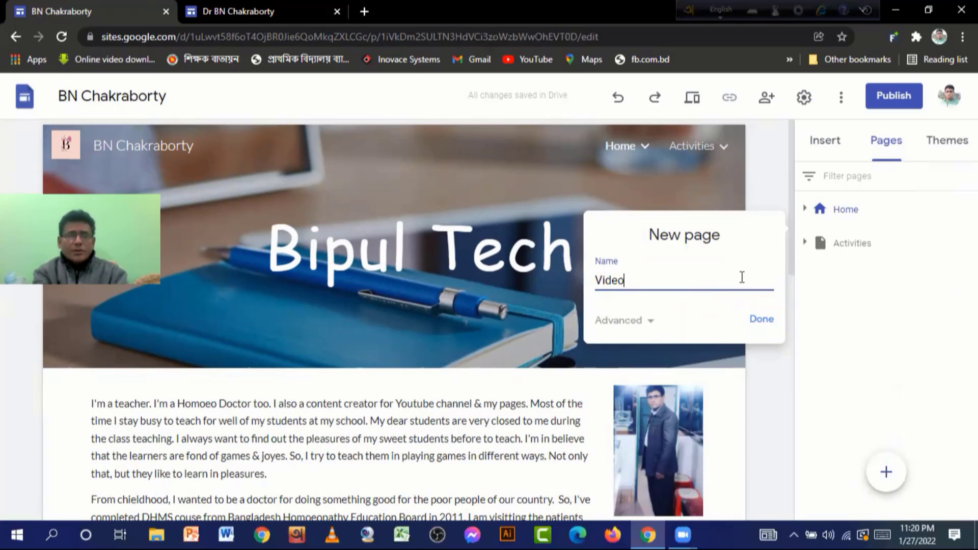
left_click(763, 320)
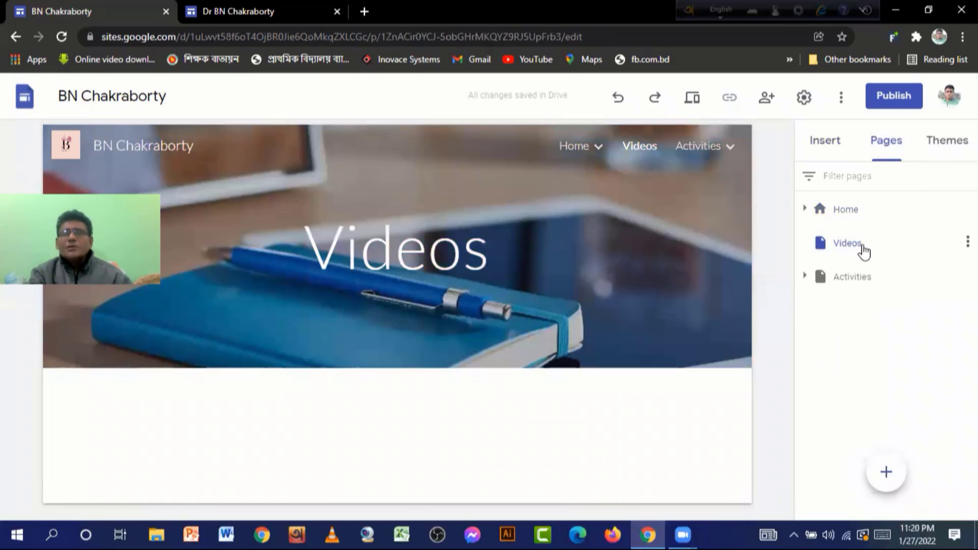
Step: Add a subpage named "Youtube Video" under the Videos page
mouse_move(569, 159)
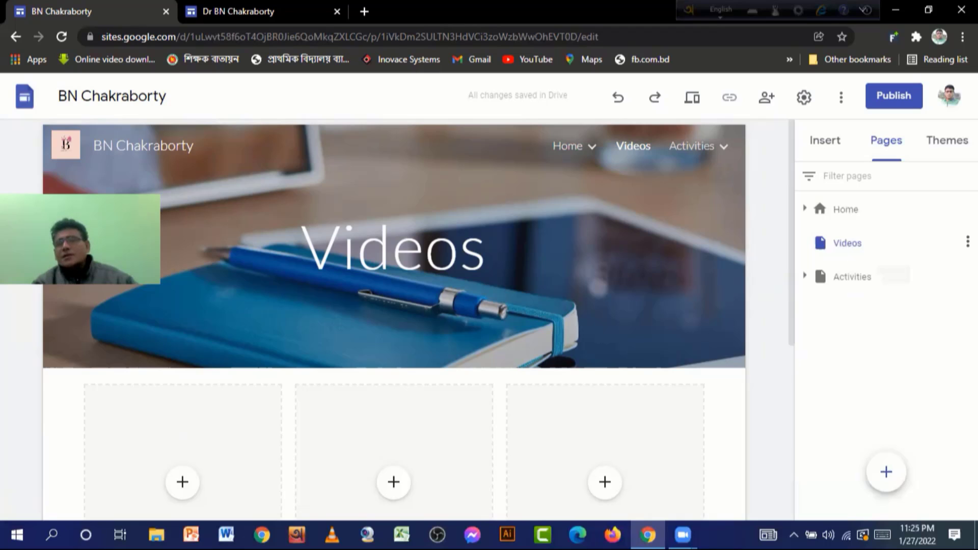
left_click(967, 242)
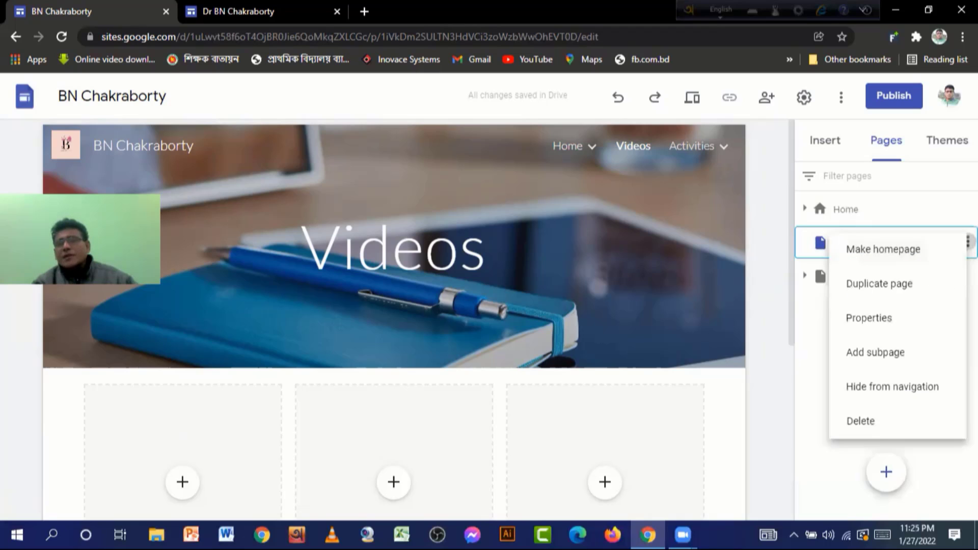
left_click(871, 365)
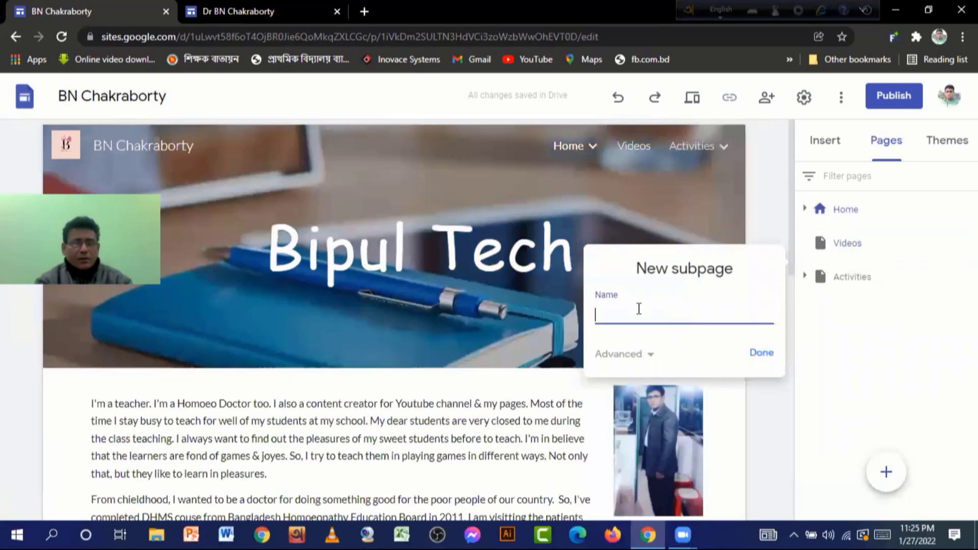
type("Youtube Video")
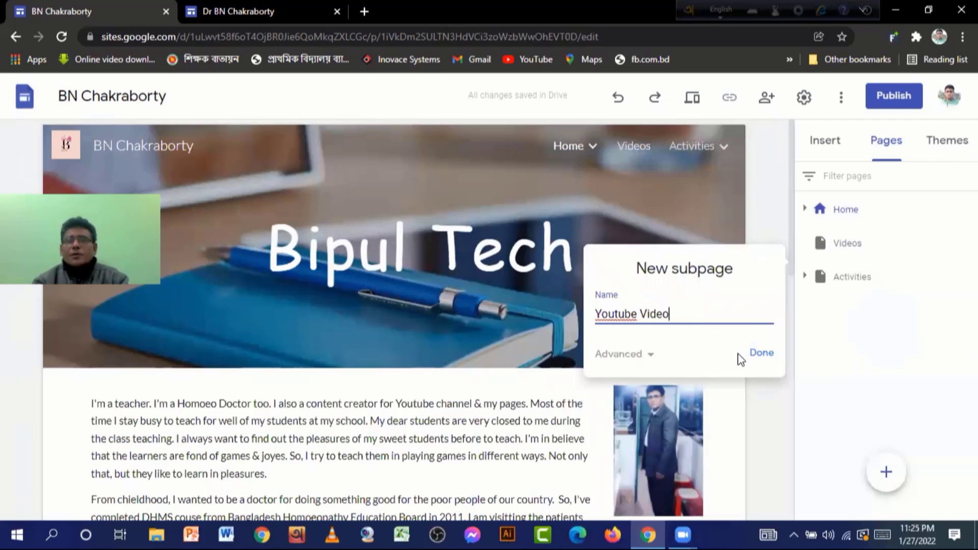
left_click(763, 356)
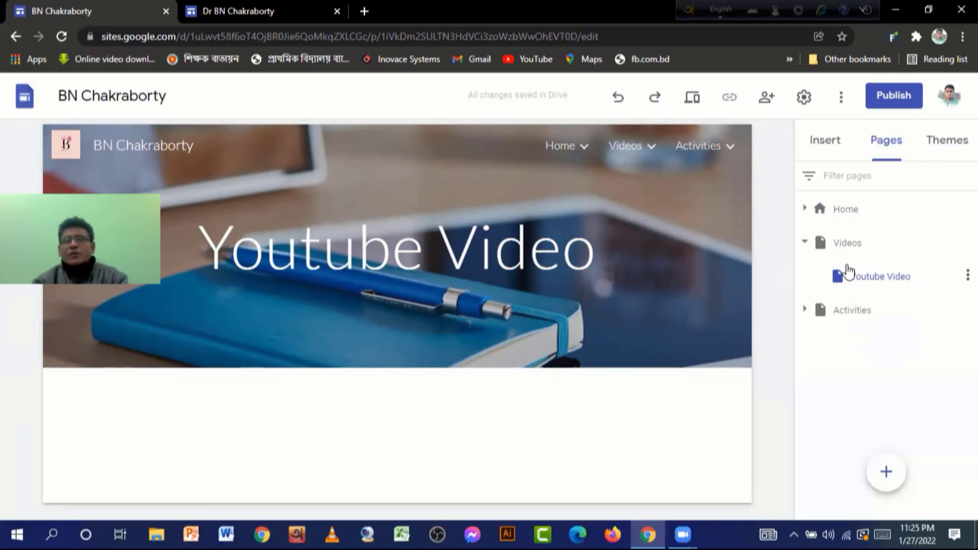
Step: Add a subpage named "Offline Videos" under the Youtube Video page
mouse_move(626, 149)
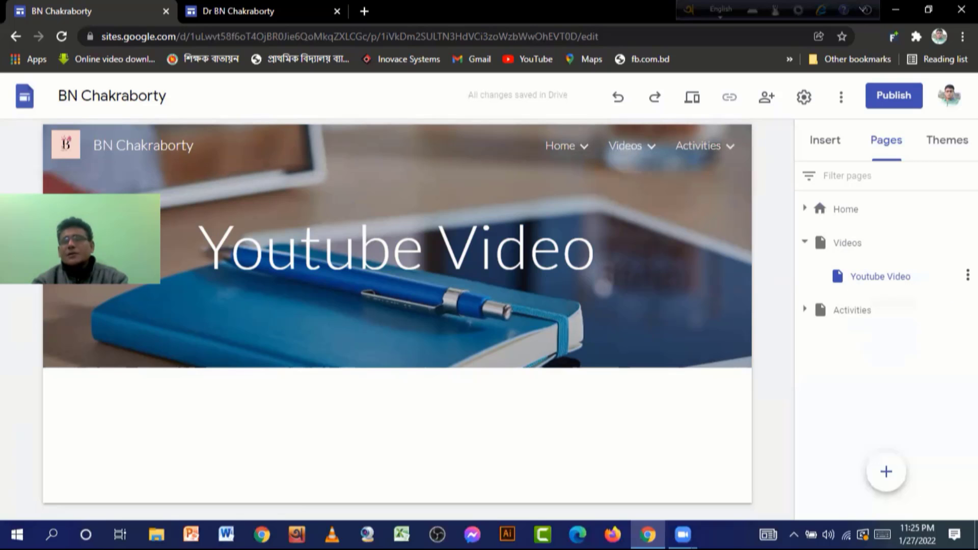
left_click(967, 275)
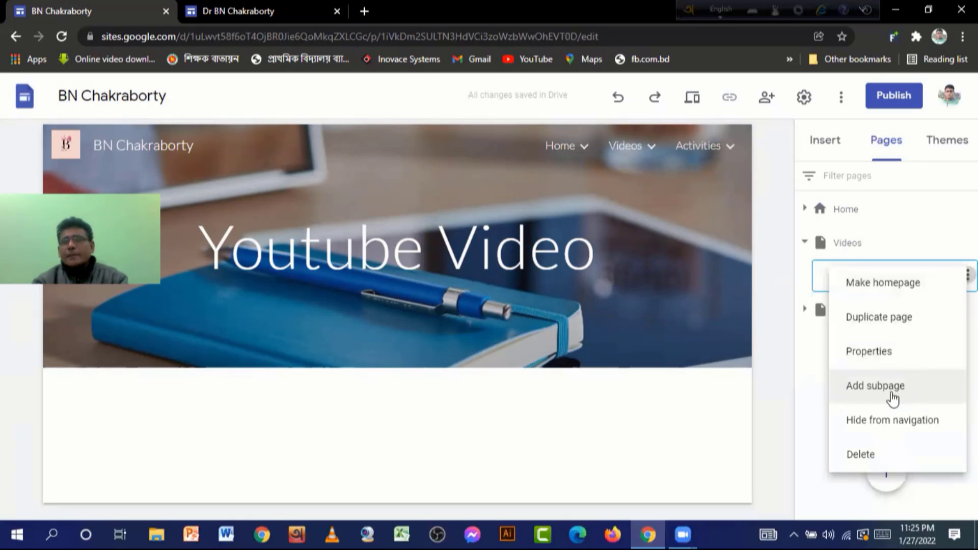
left_click(880, 388)
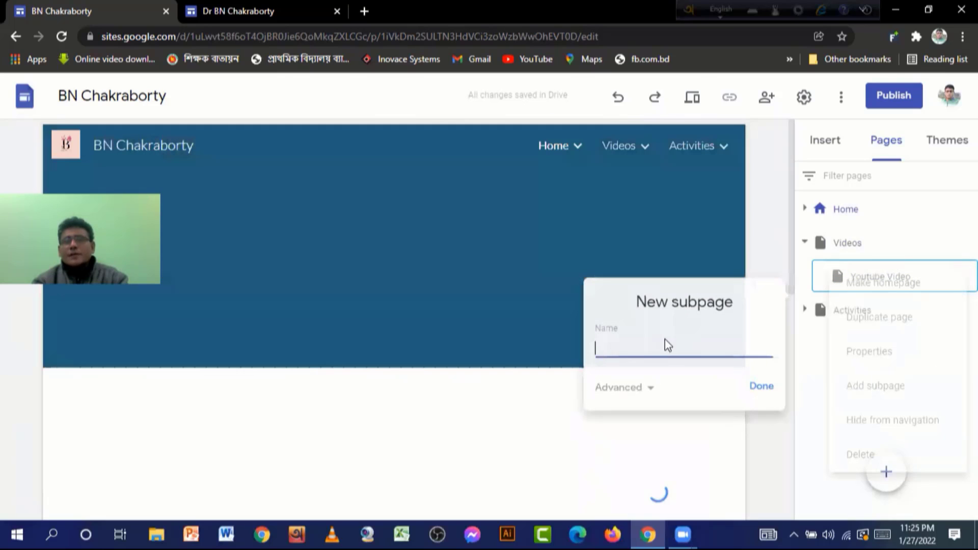
type("Offline")
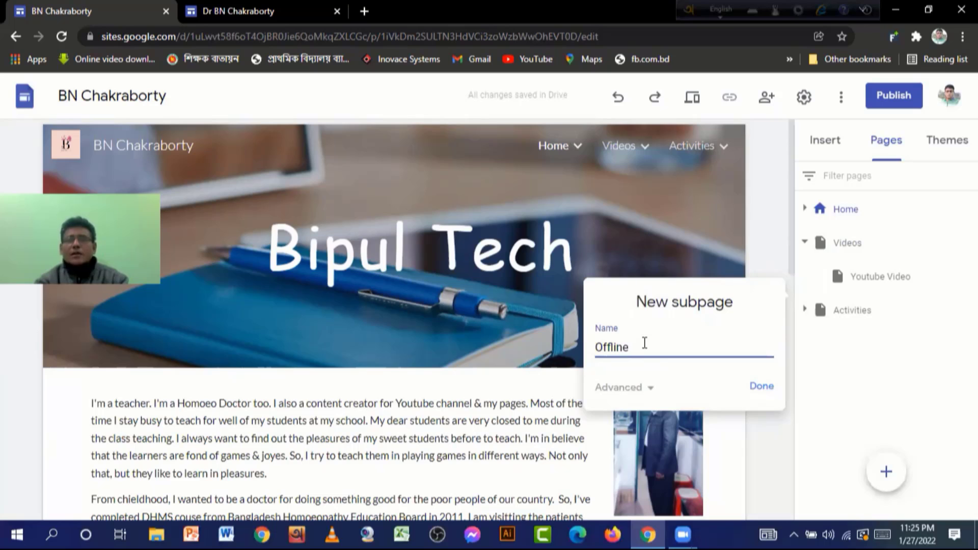
type(" Videos")
left_click(762, 386)
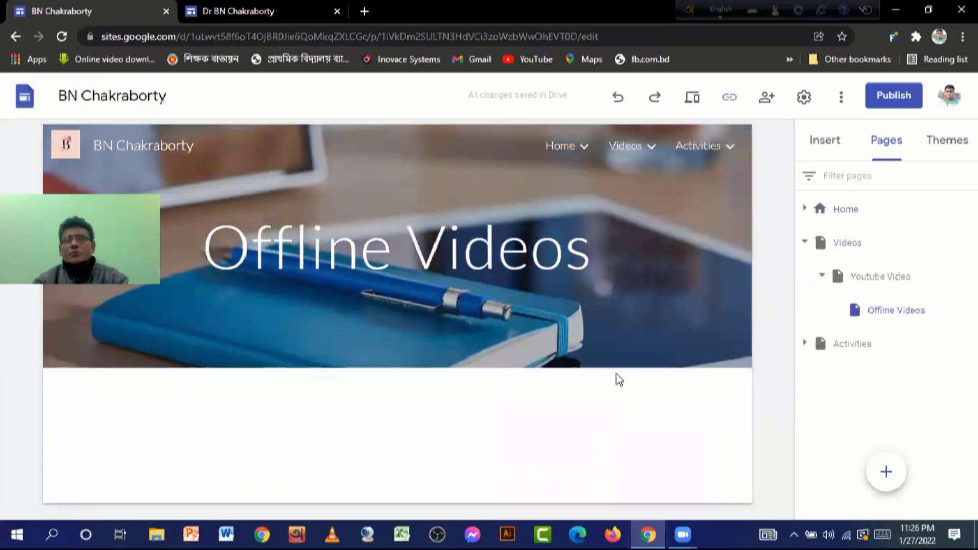
Step: On the Youtube Video subpage, add a footer reading "Youtube Video", centred and with font size 30
left_click(637, 147)
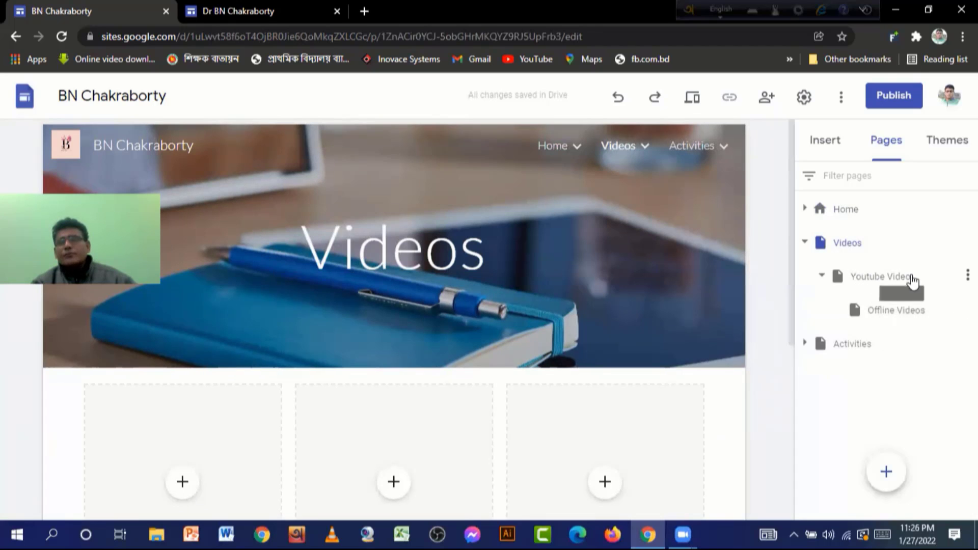
mouse_move(625, 146)
left_click(634, 183)
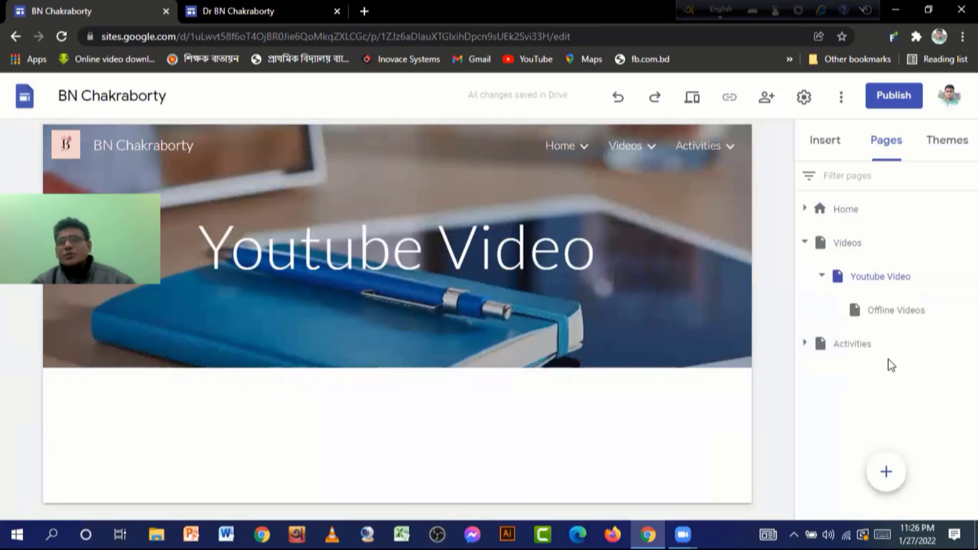
mouse_move(435, 415)
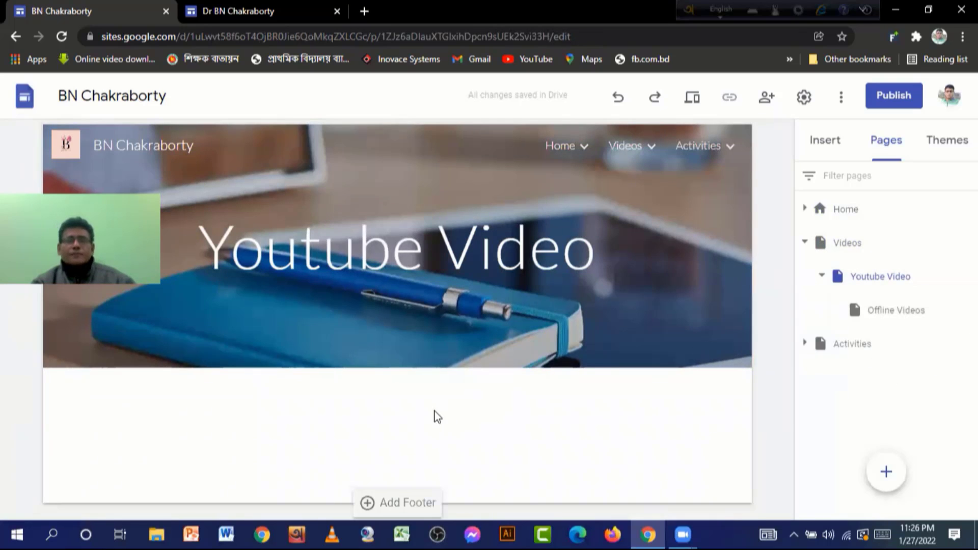
left_click(368, 503)
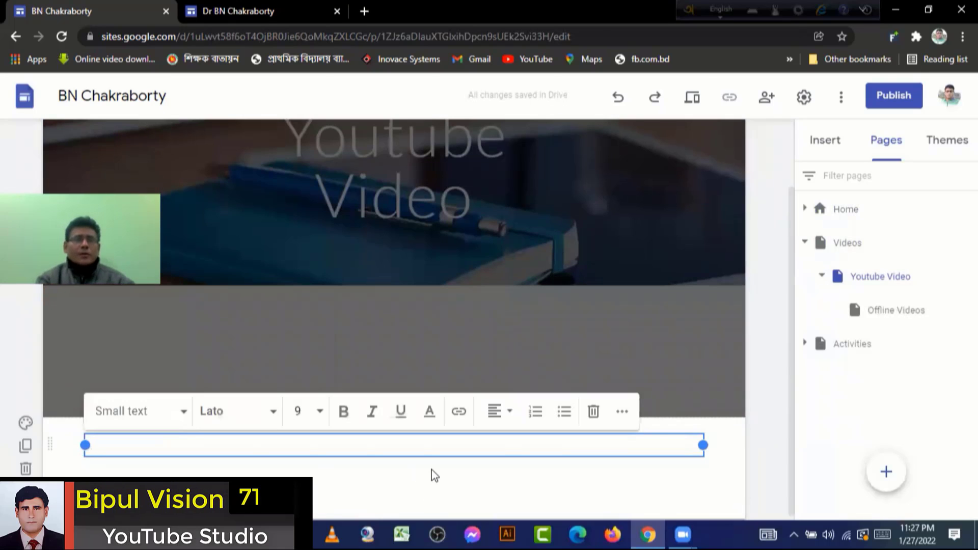
type("Youtube Video")
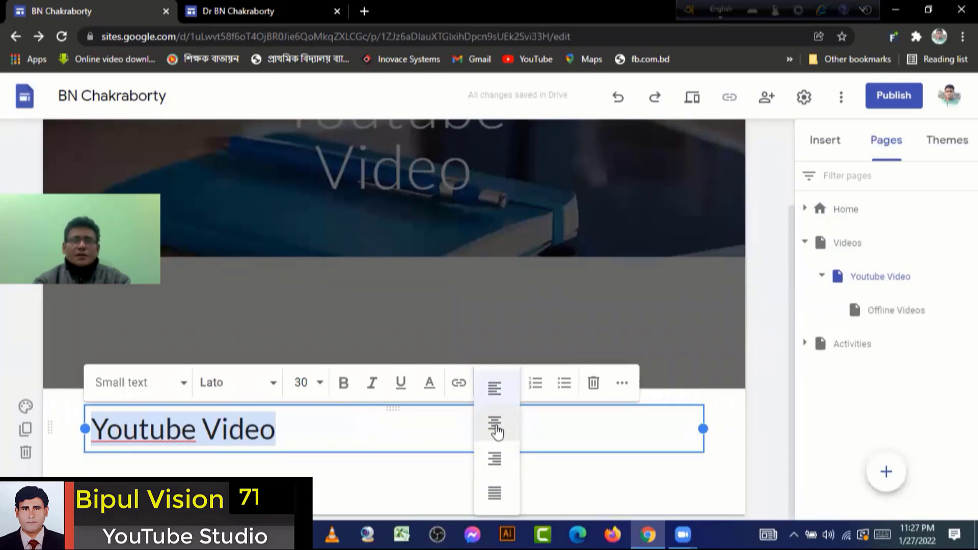
left_click(495, 430)
left_click(509, 493)
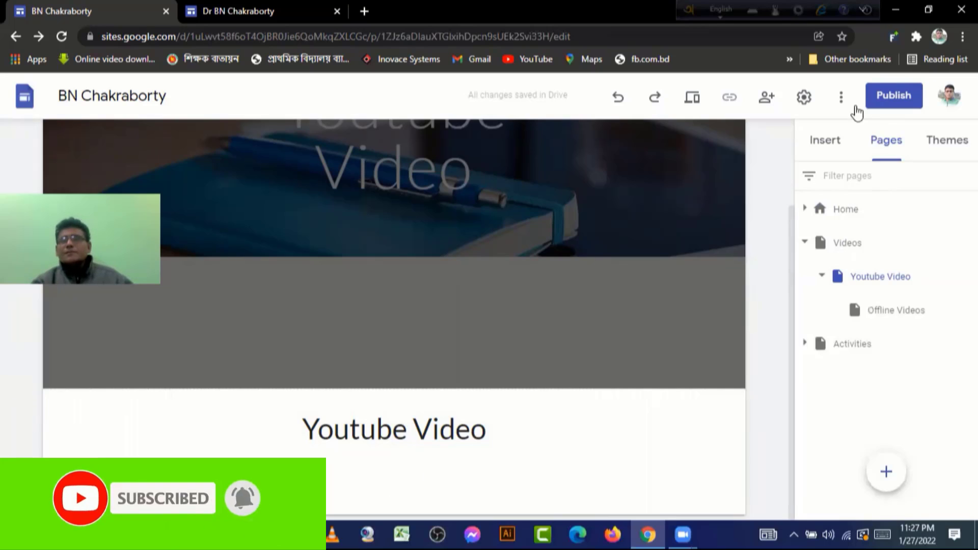
Step: Insert the layout with two captioned images side by side and search YouTube for "BipulVision71" for its left placeholder
left_click(825, 140)
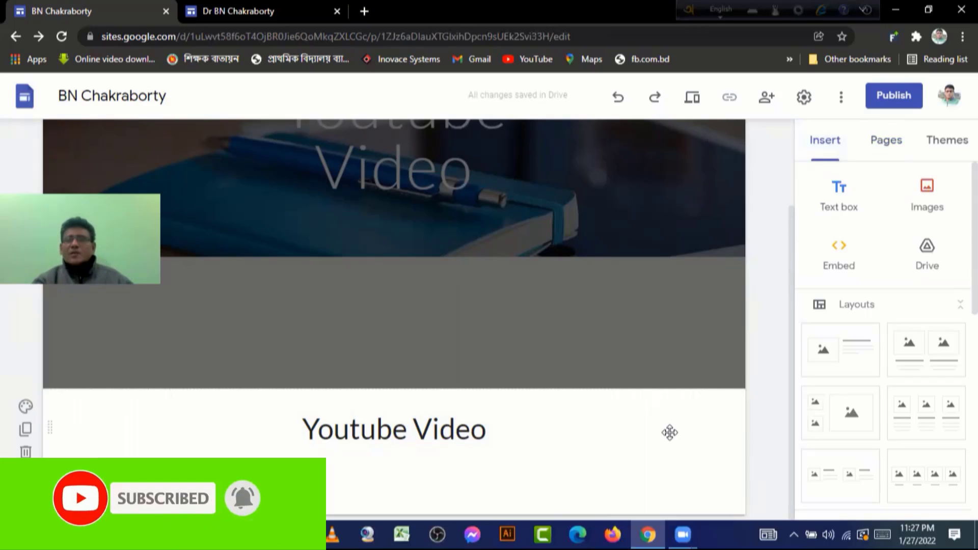
left_click(929, 359)
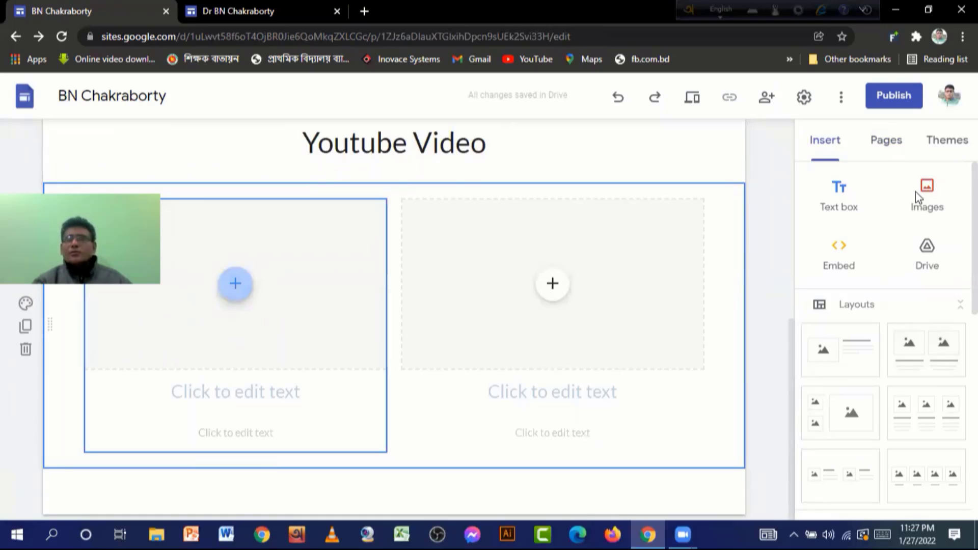
left_click(236, 285)
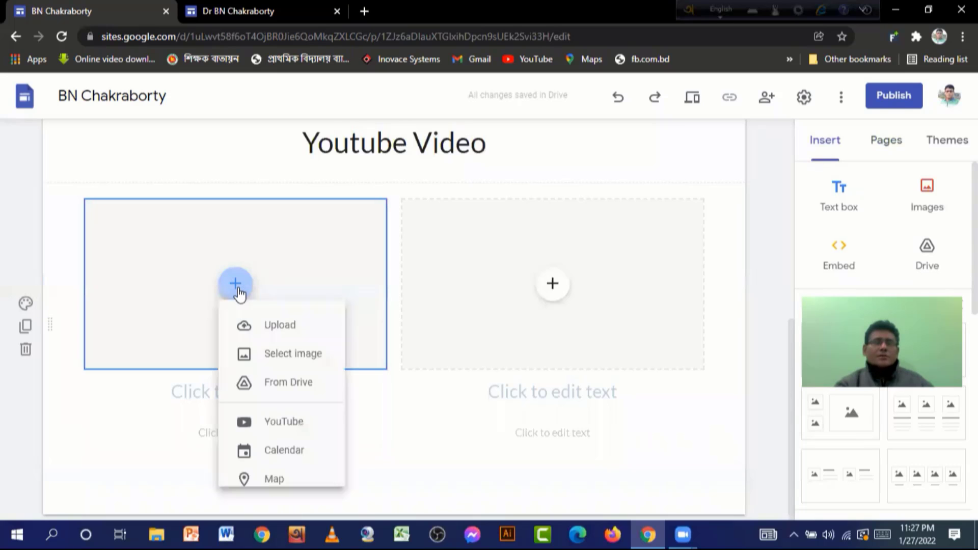
left_click(284, 426)
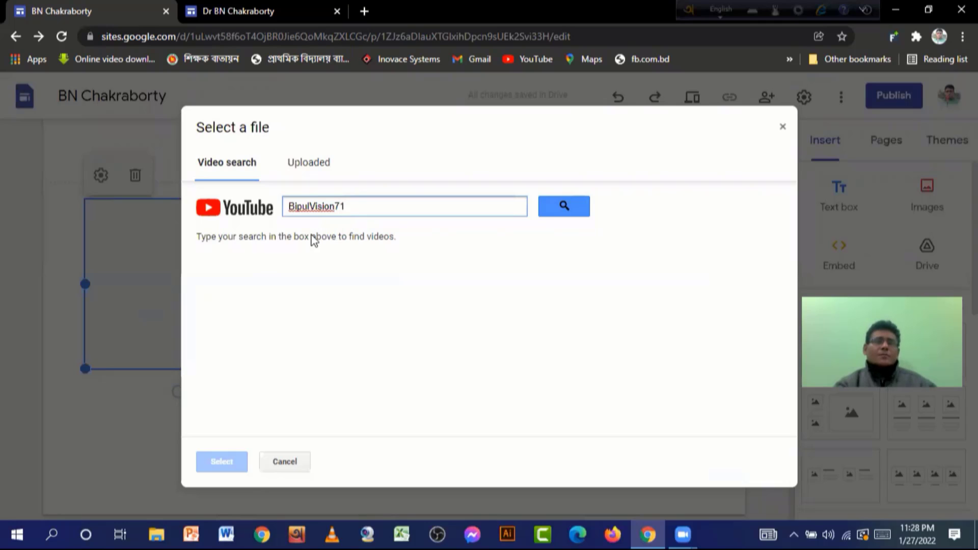
left_click(565, 206)
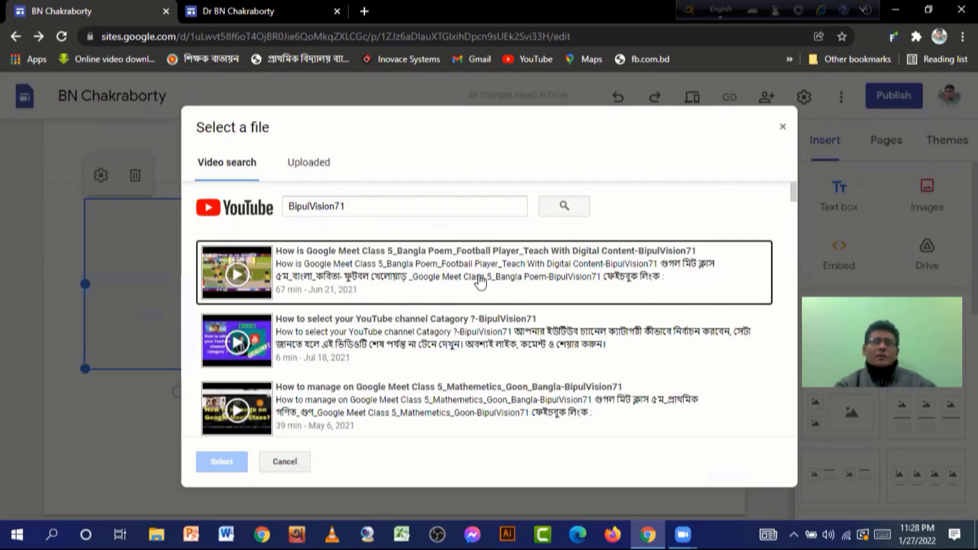
Step: Browse the found videos and insert "How is Google Meet Class 5_Bangla Poem_Football Player" into the layout's left placeholder
scroll(485, 301, "down", 8)
scroll(486, 301, "down", 8)
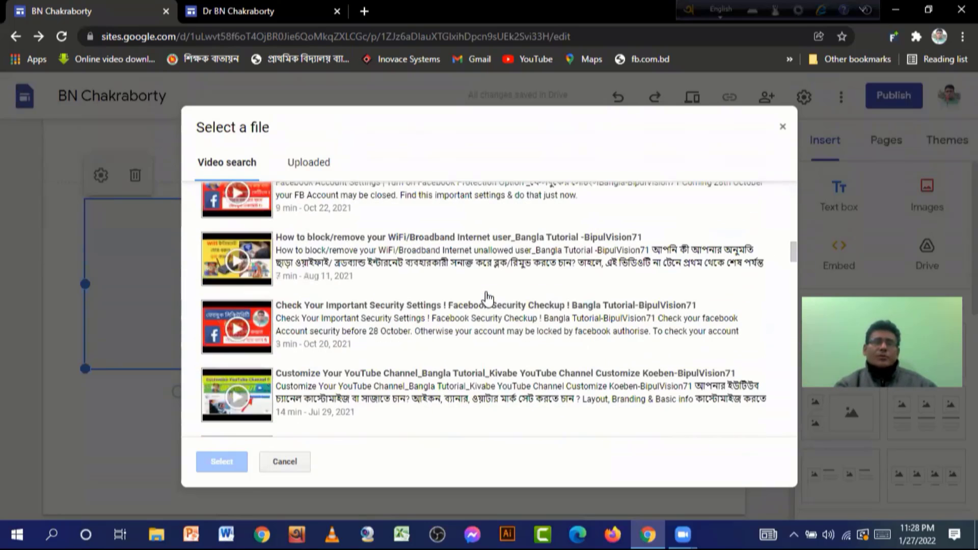
scroll(487, 298, "up", 12)
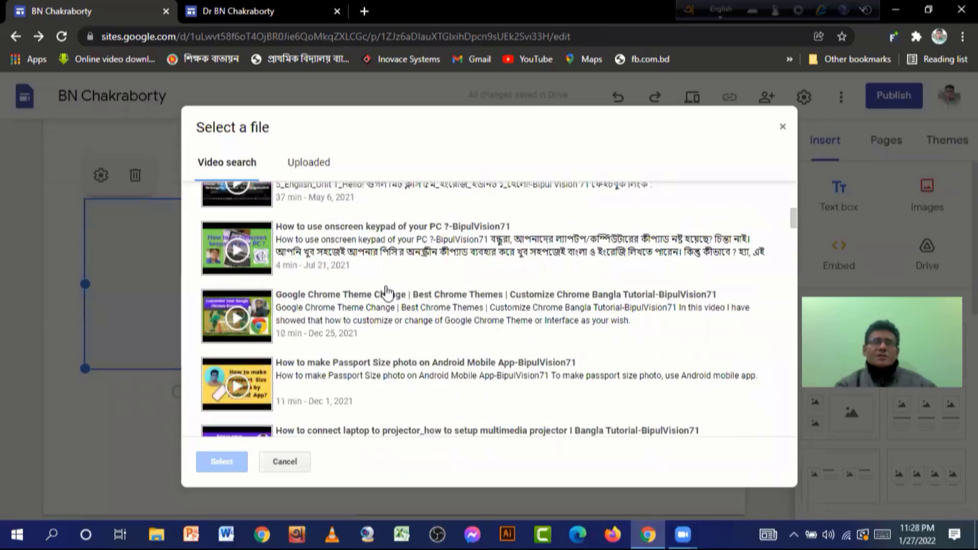
scroll(270, 274, "up", 5)
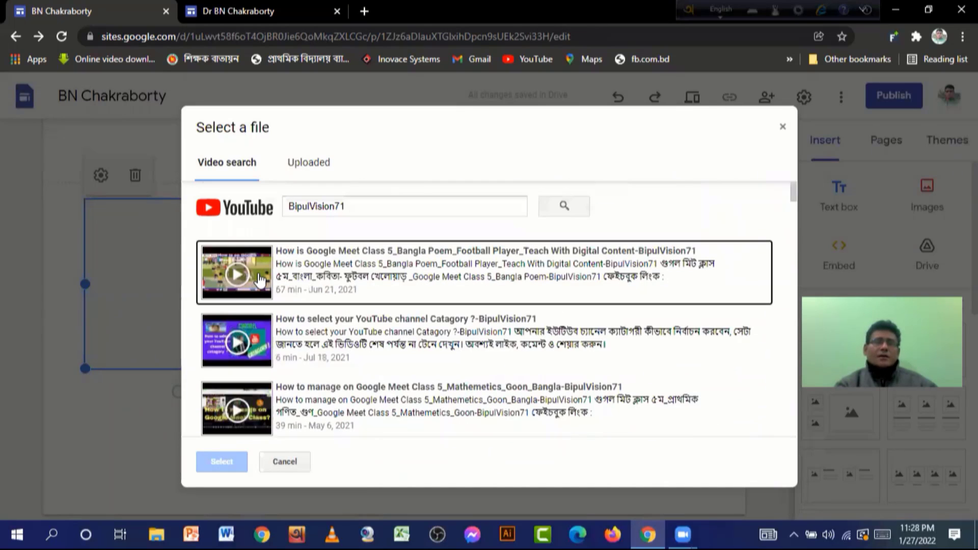
left_click(260, 280)
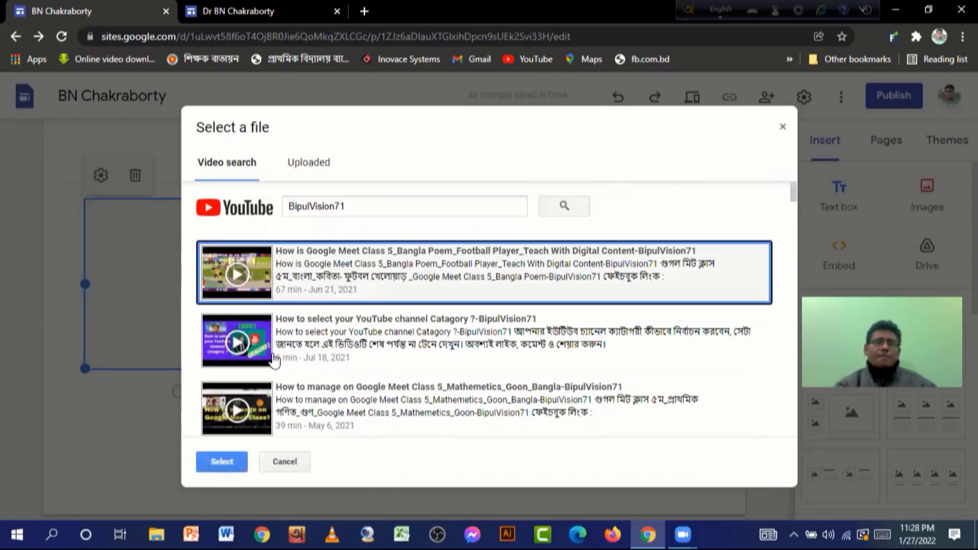
left_click(226, 463)
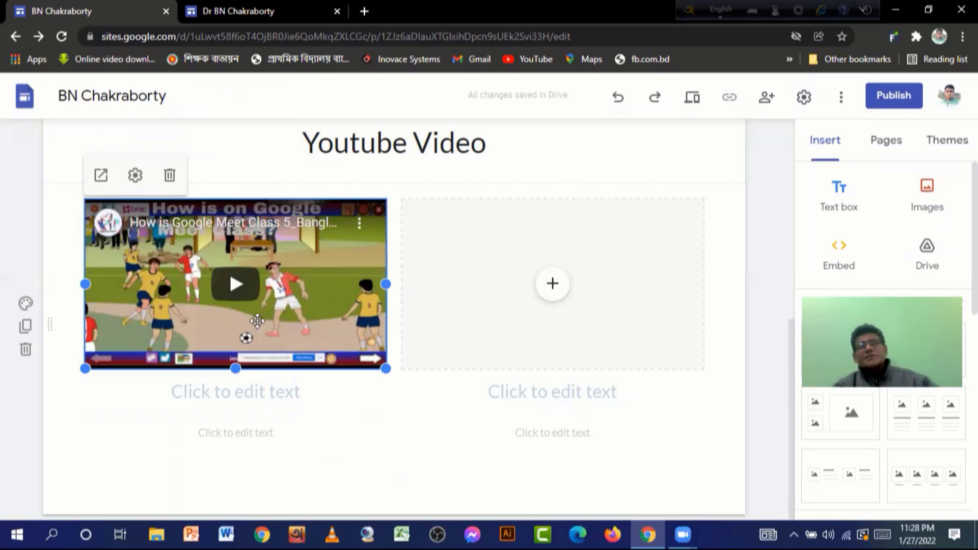
Step: Search YouTube for "BipulVision71" and insert "How to use onscreen keypad of your PC ?" into the layout's right placeholder
left_click(553, 284)
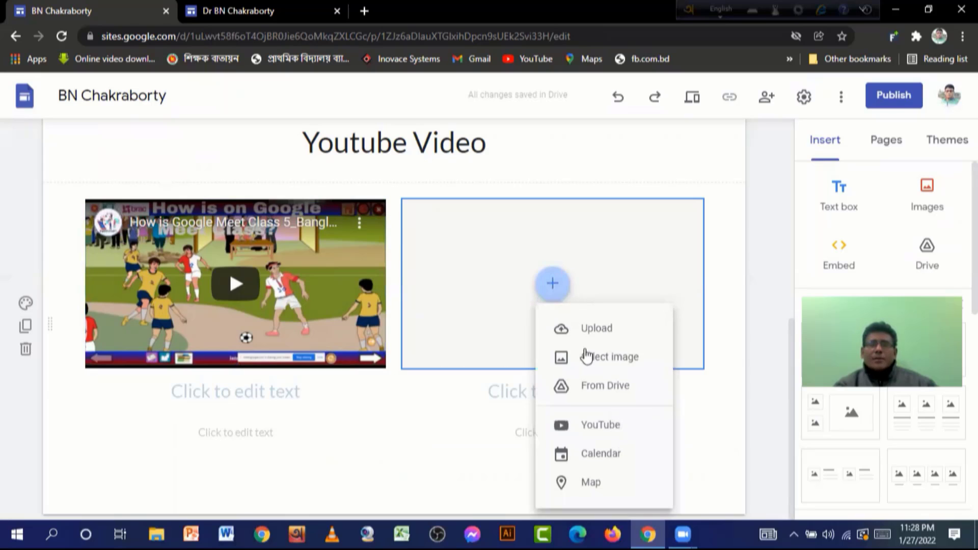
left_click(603, 431)
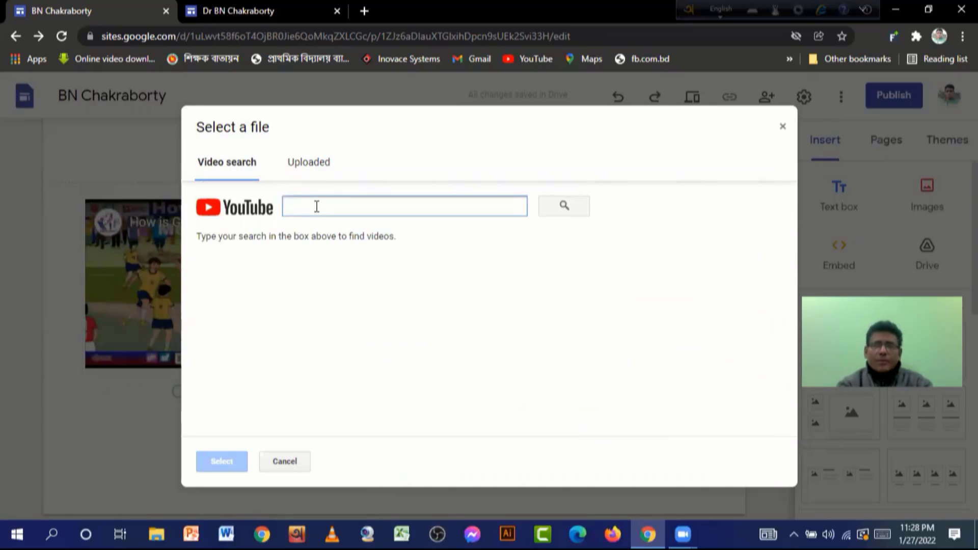
type("BipulVision71")
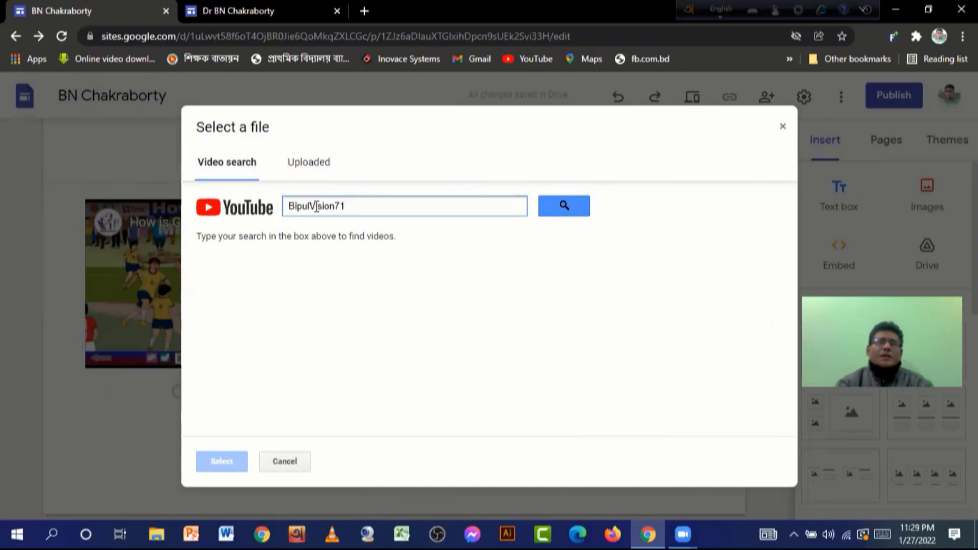
left_click(563, 208)
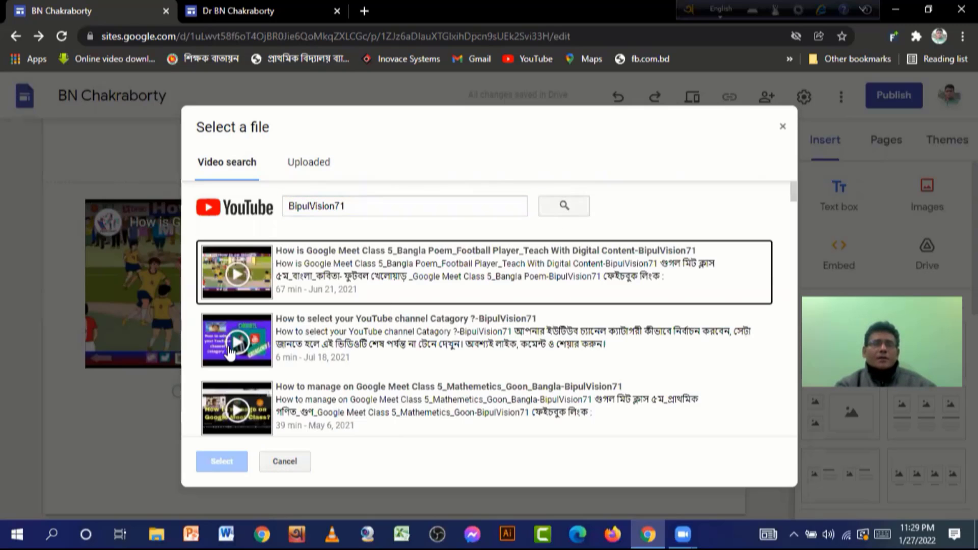
scroll(235, 352, "down", 5)
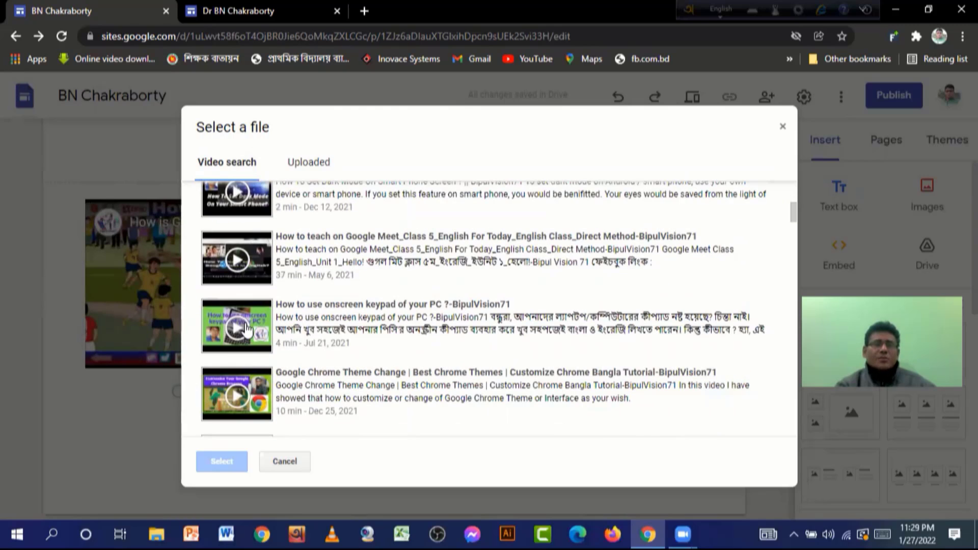
left_click(247, 329)
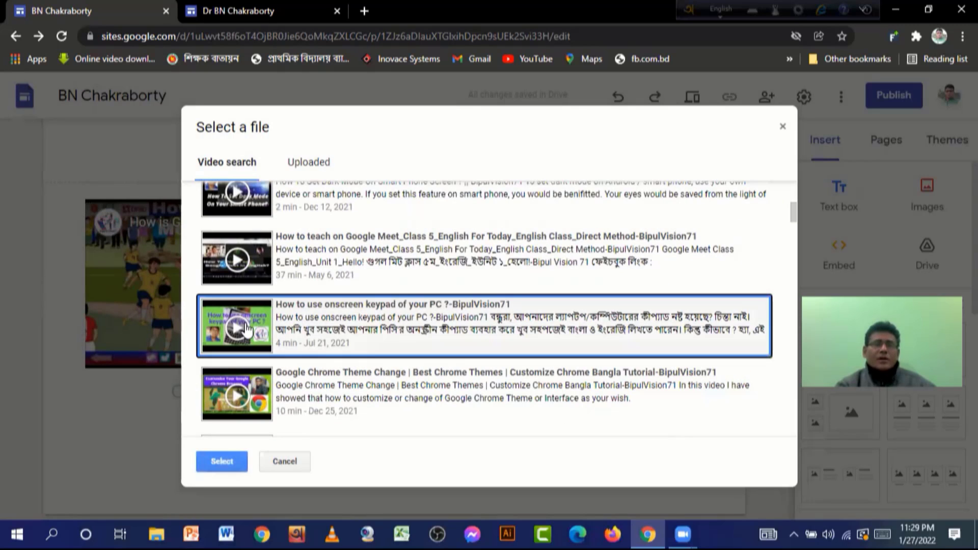
left_click(222, 463)
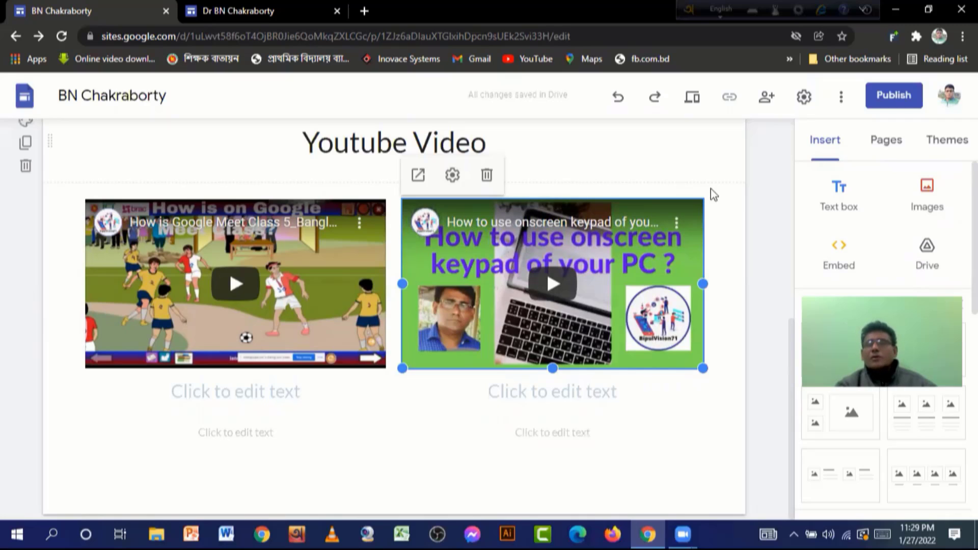
Step: Open the Offline Videos subpage and insert the layout with two captioned images side by side
left_click(884, 141)
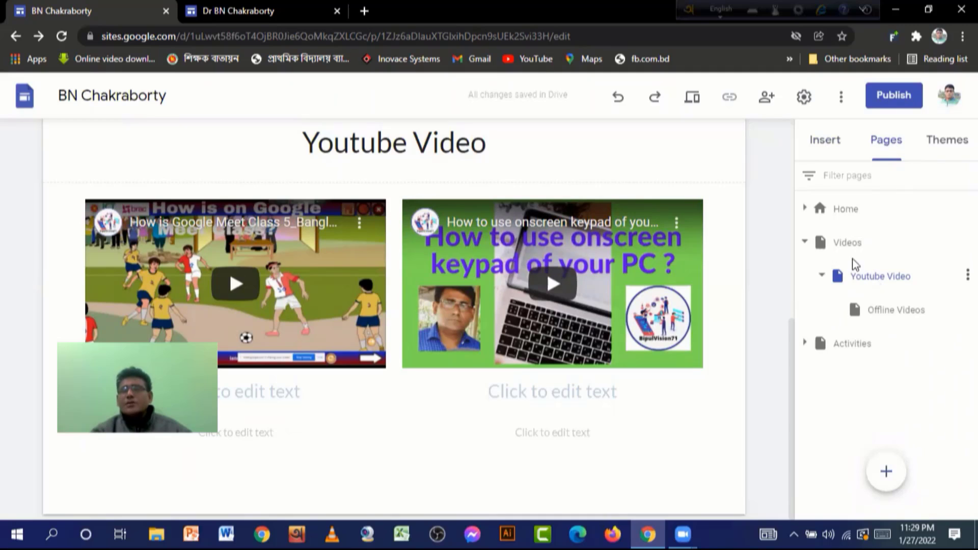
left_click(897, 312)
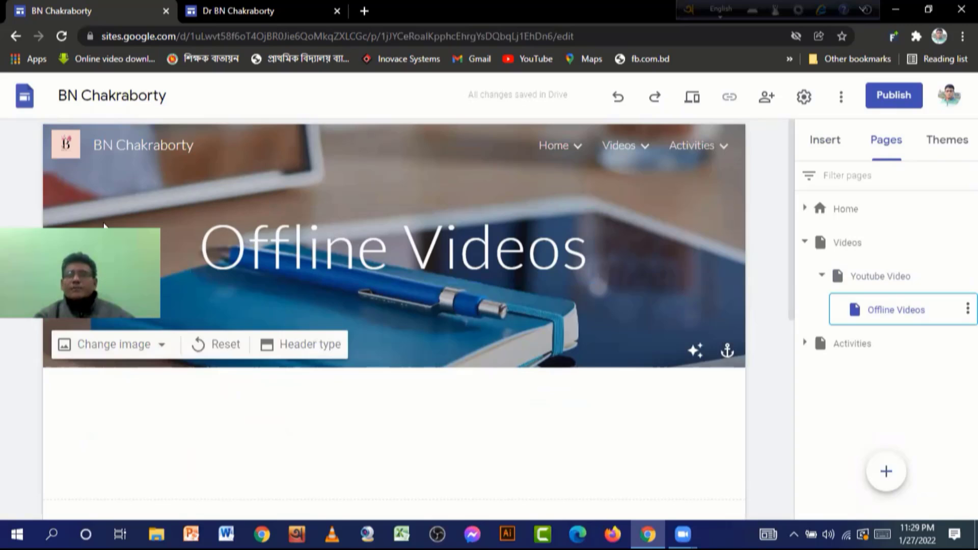
double_click(634, 443)
left_click(770, 397)
left_click(814, 143)
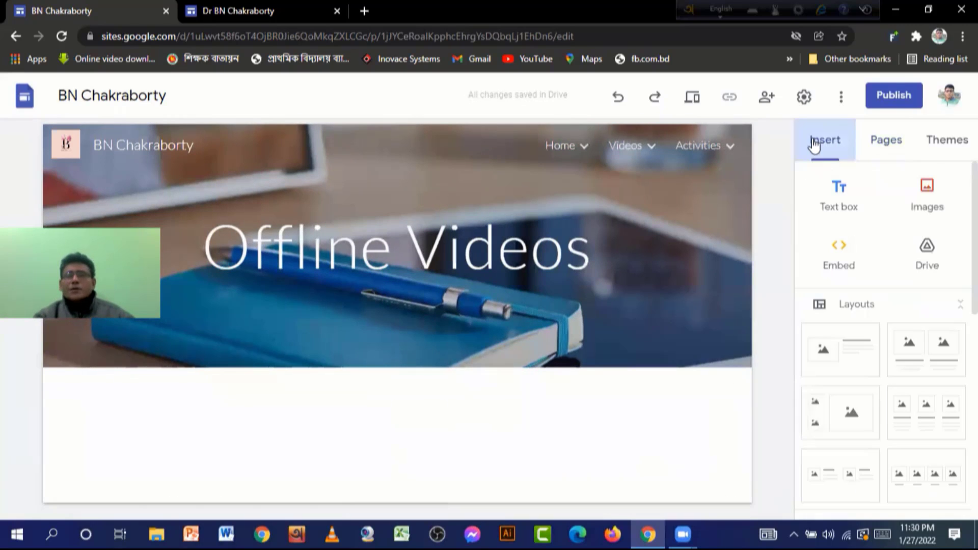
left_click(930, 351)
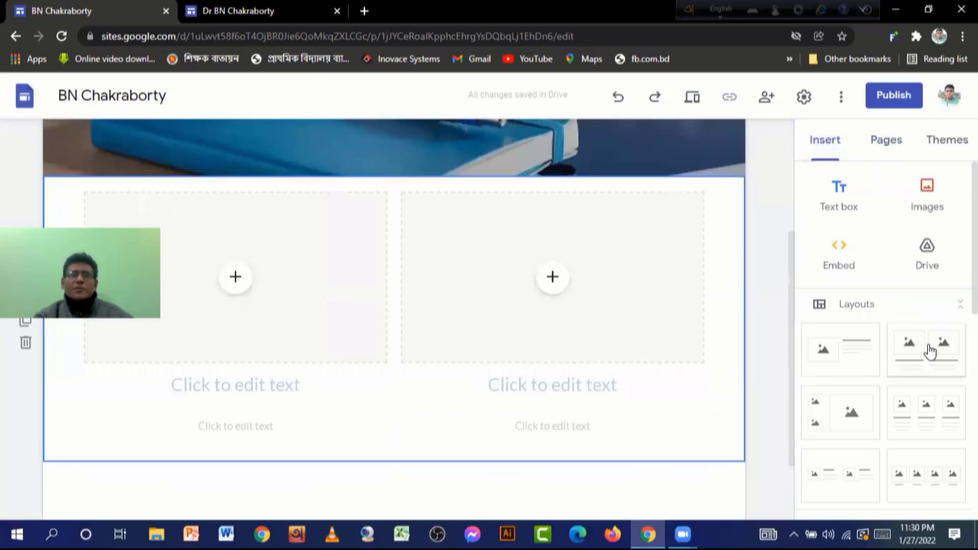
scroll(369, 304, "up", 4)
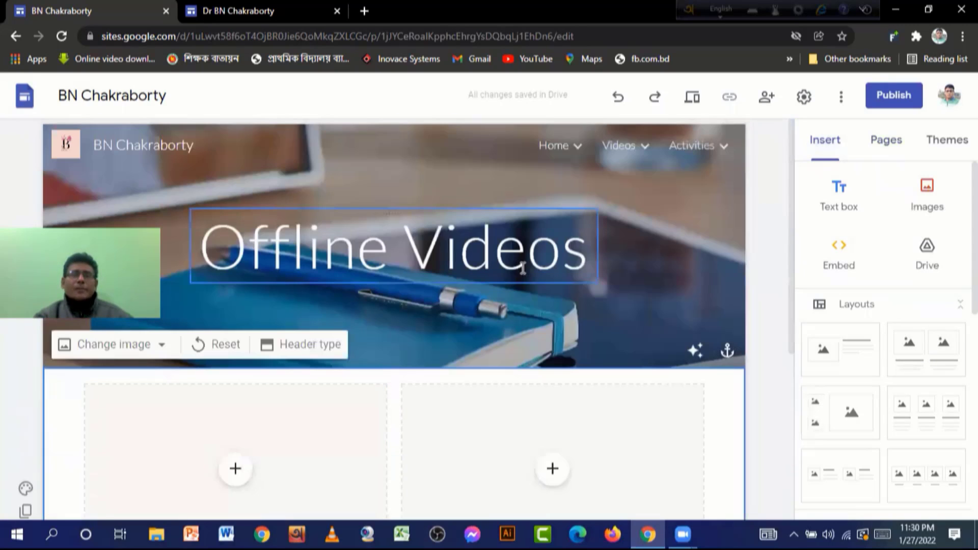
Step: Insert the video "The Victory Day ..." from My Drive into the left placeholder of the Offline Videos layout
scroll(195, 426, "down", 4)
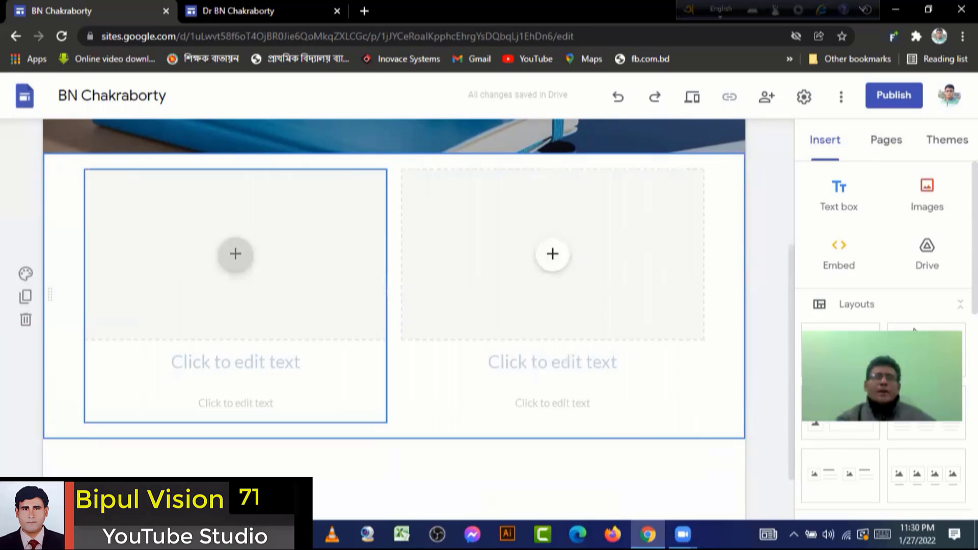
left_click(237, 259)
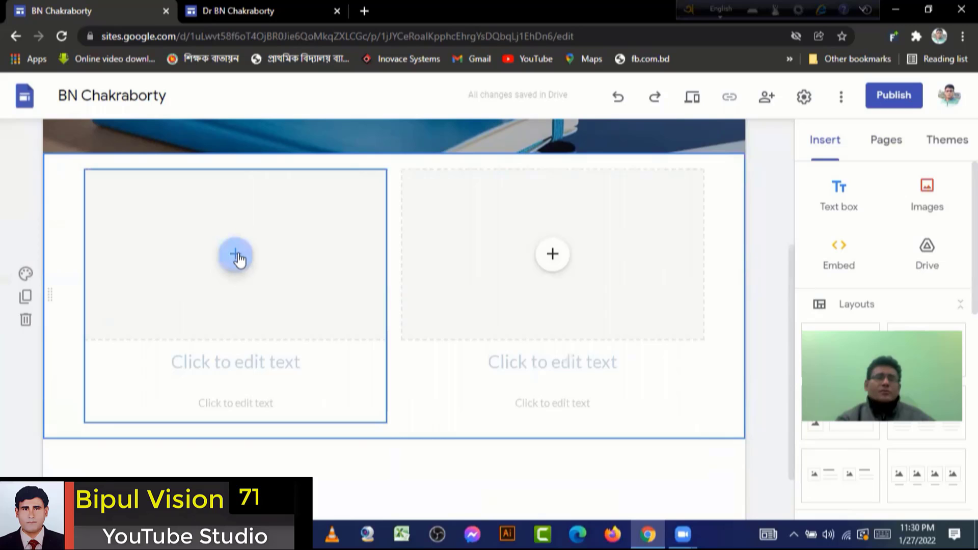
left_click(236, 257)
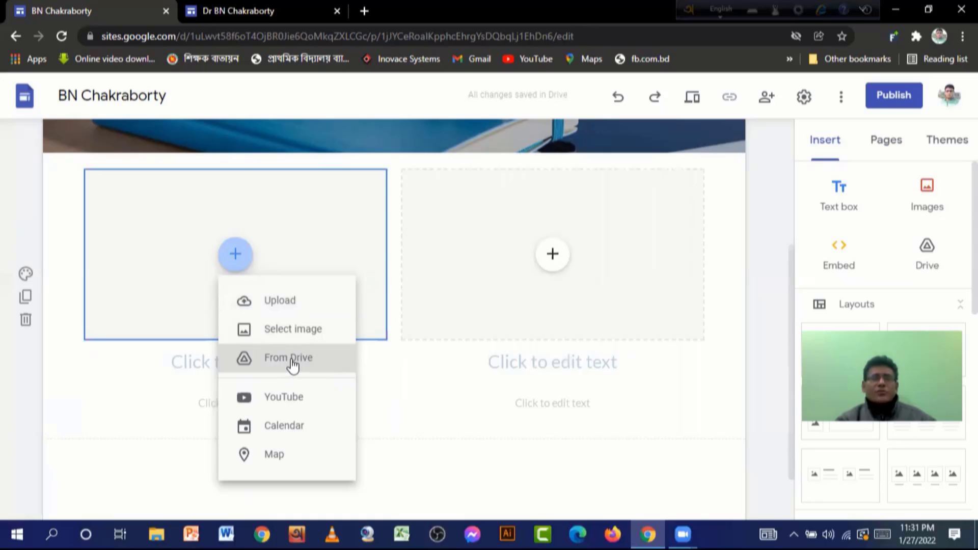
left_click(309, 365)
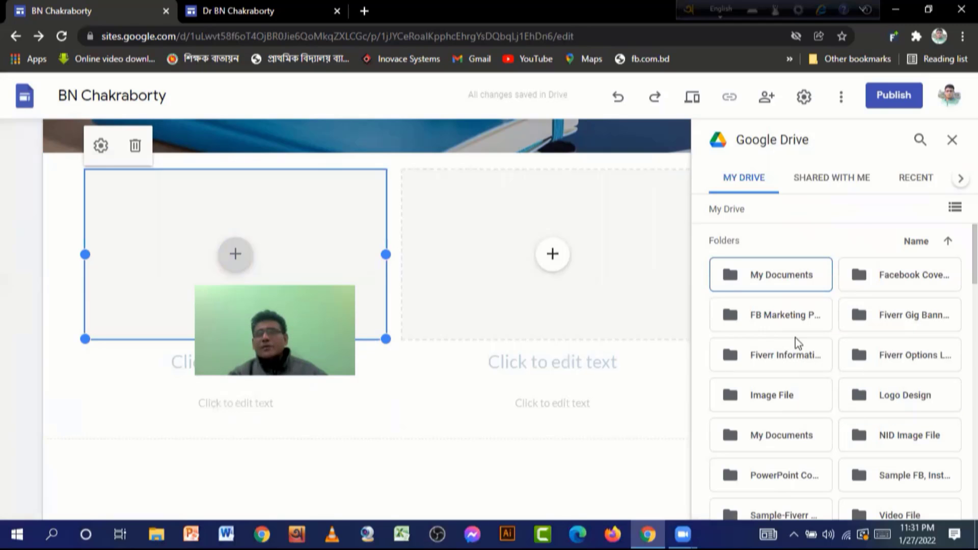
scroll(798, 339, "down", 10)
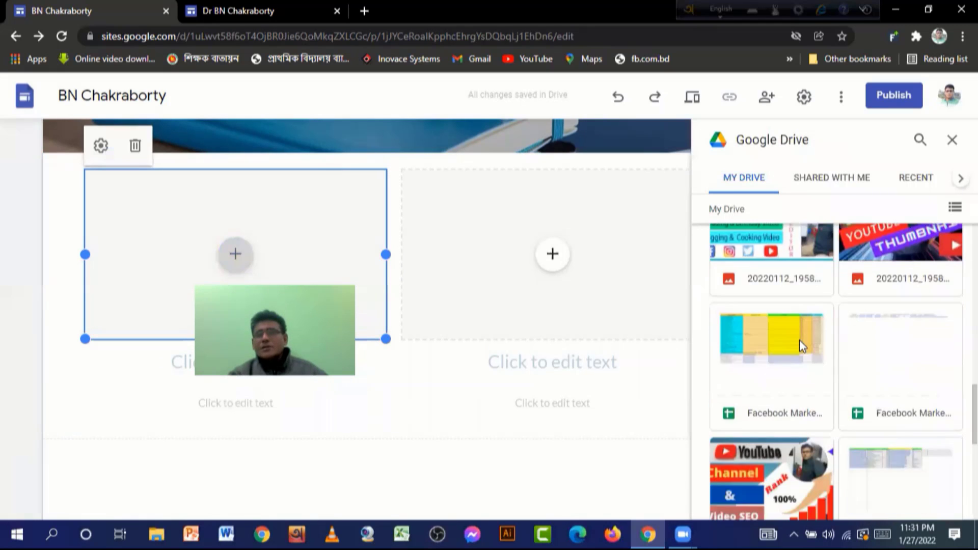
scroll(800, 341, "down", 8)
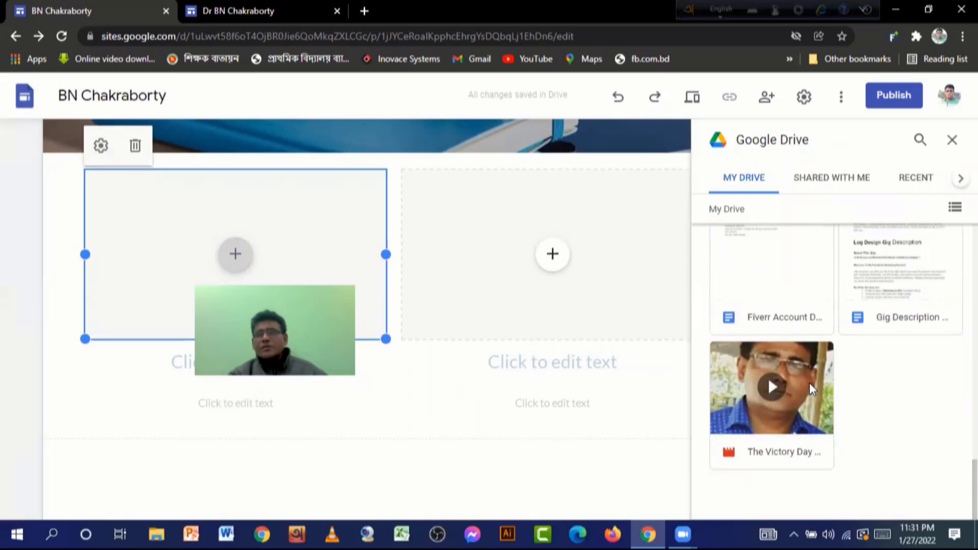
left_click(809, 384)
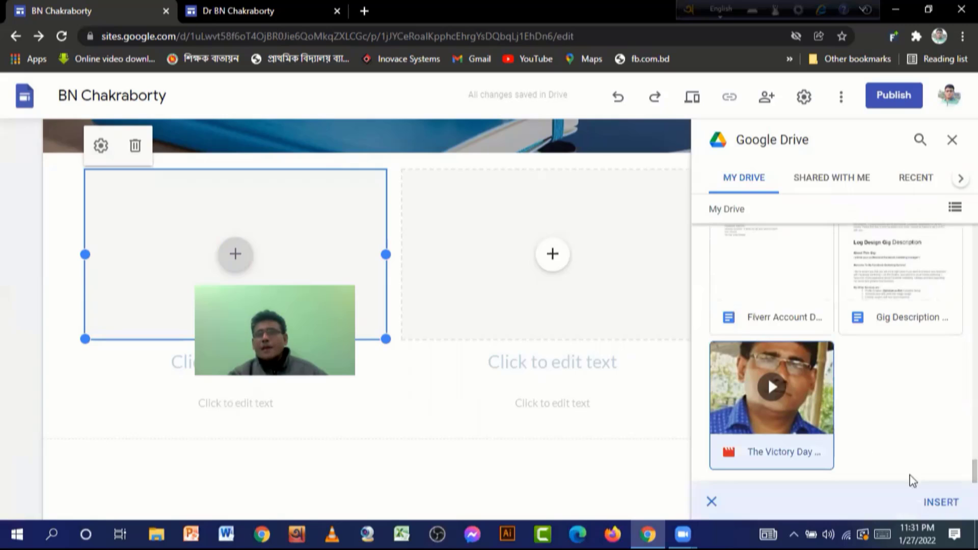
left_click(943, 503)
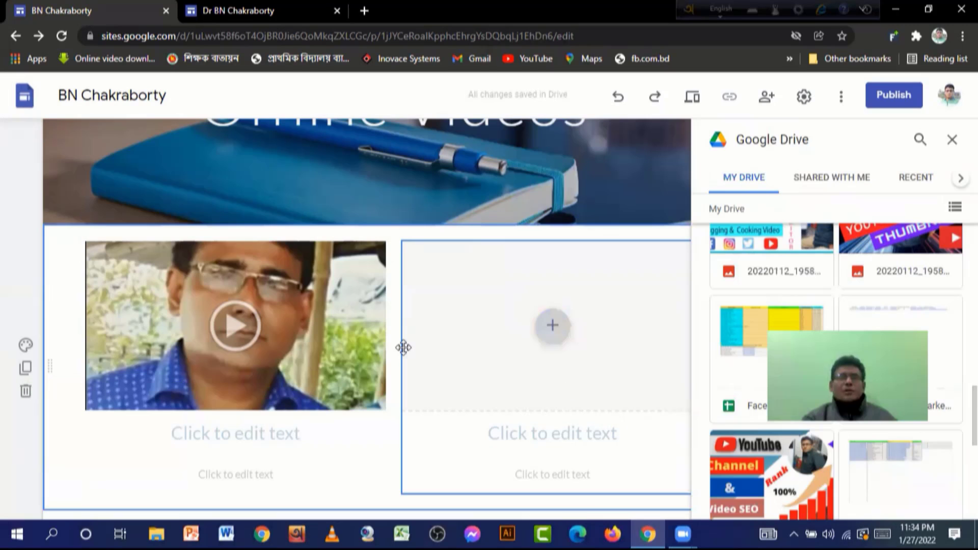
scroll(430, 356, "up", 3)
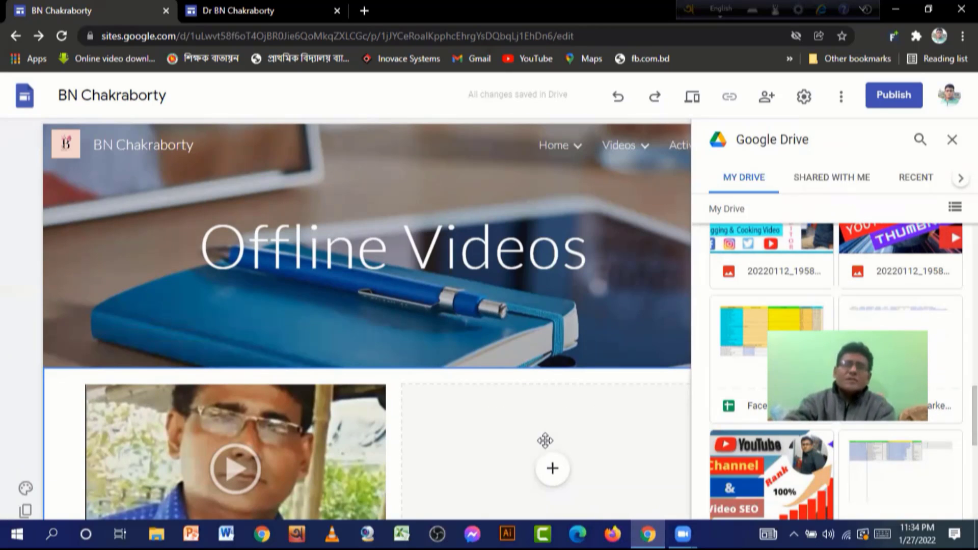
left_click(552, 425)
scroll(377, 415, "down", 2)
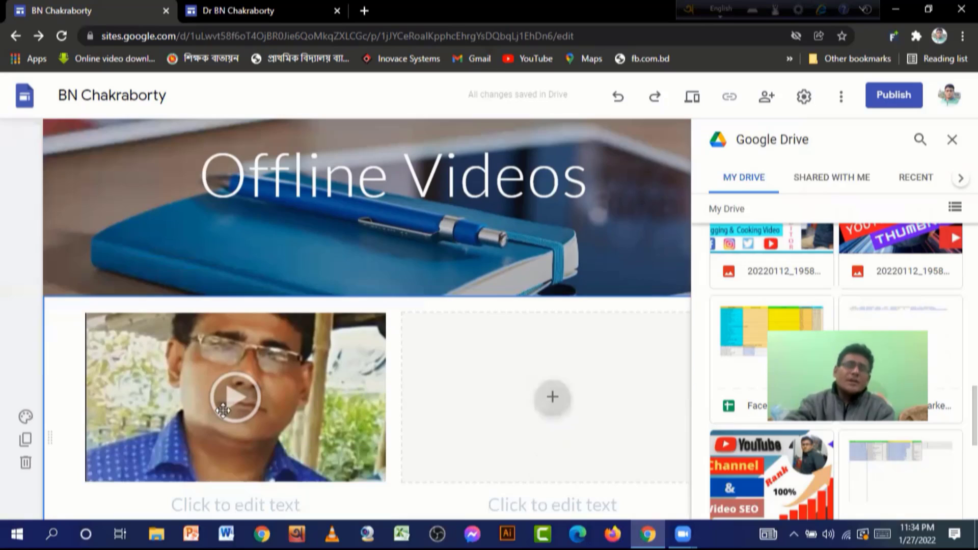
left_click(337, 402)
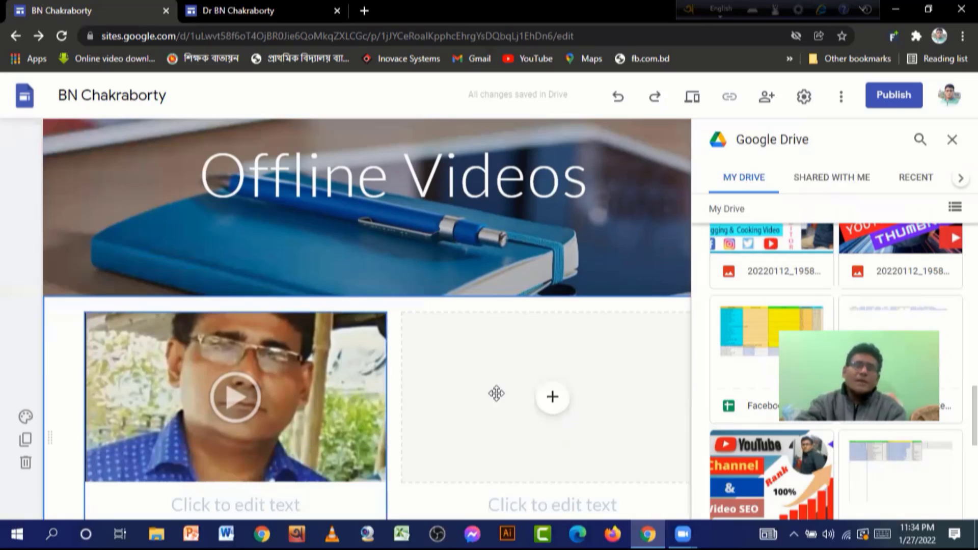
left_click(372, 403)
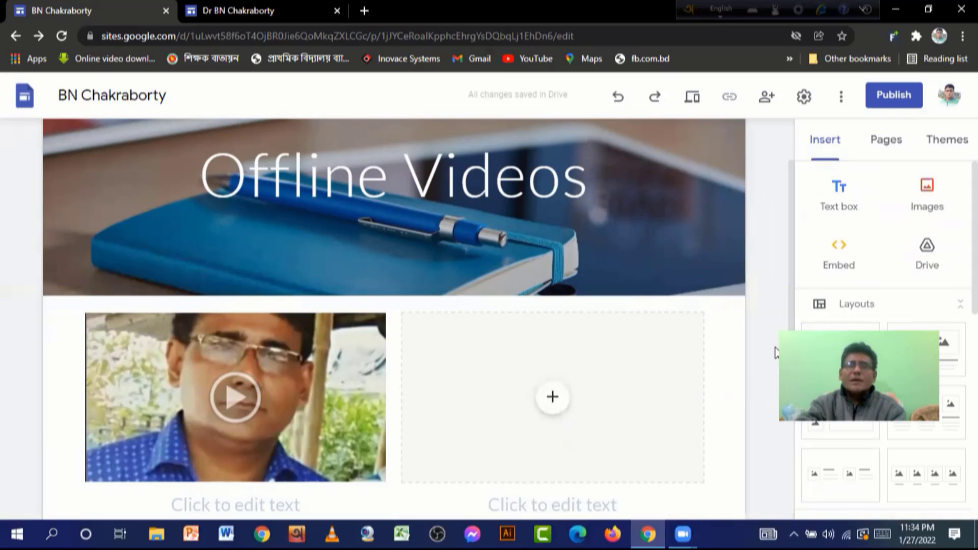
scroll(589, 353, "down", 3)
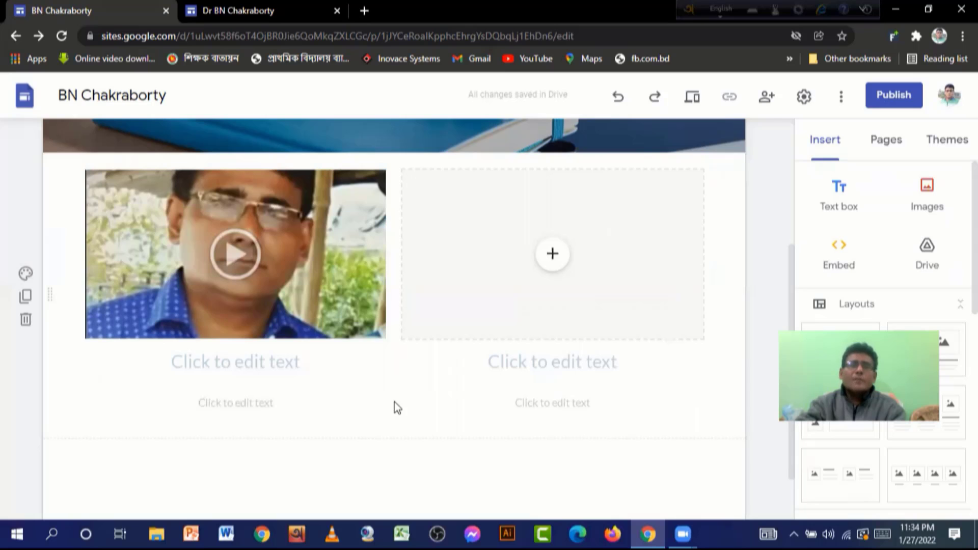
scroll(397, 408, "up", 4)
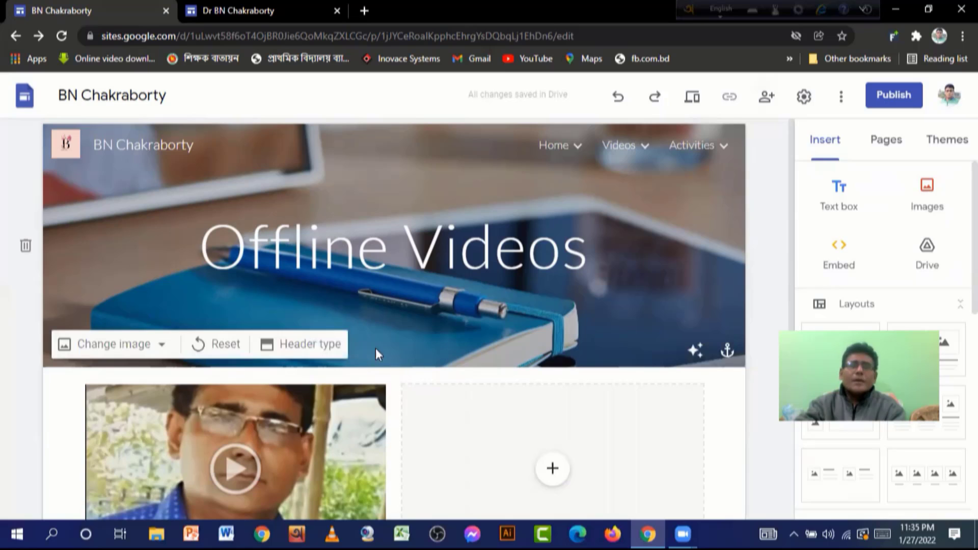
mouse_move(494, 344)
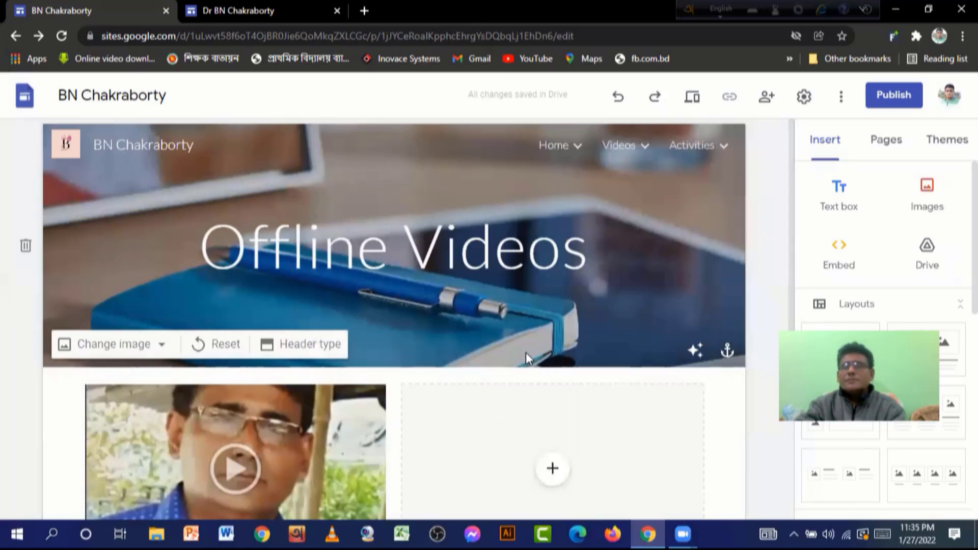